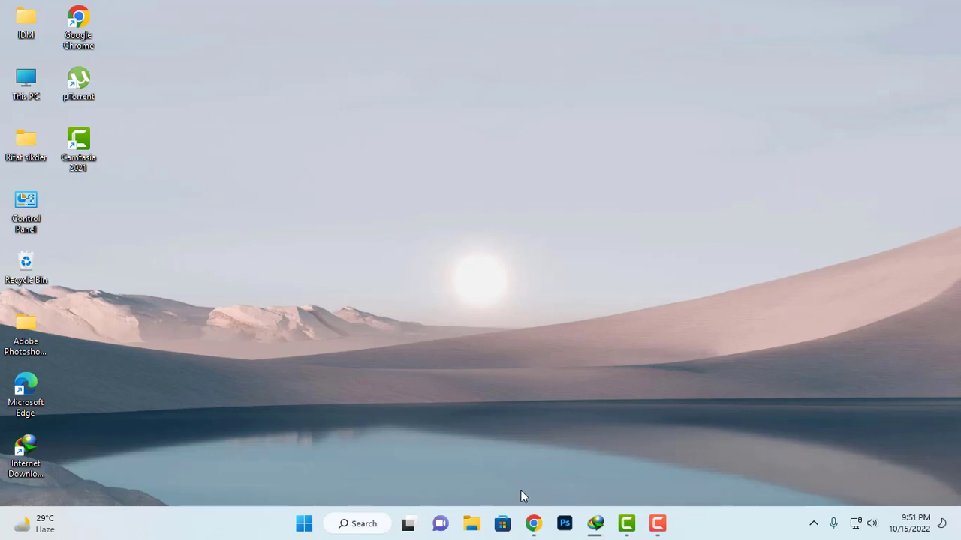
# Switch to Google Chrome and go to thepiratebay.org
pyautogui.moveTo(534, 528)
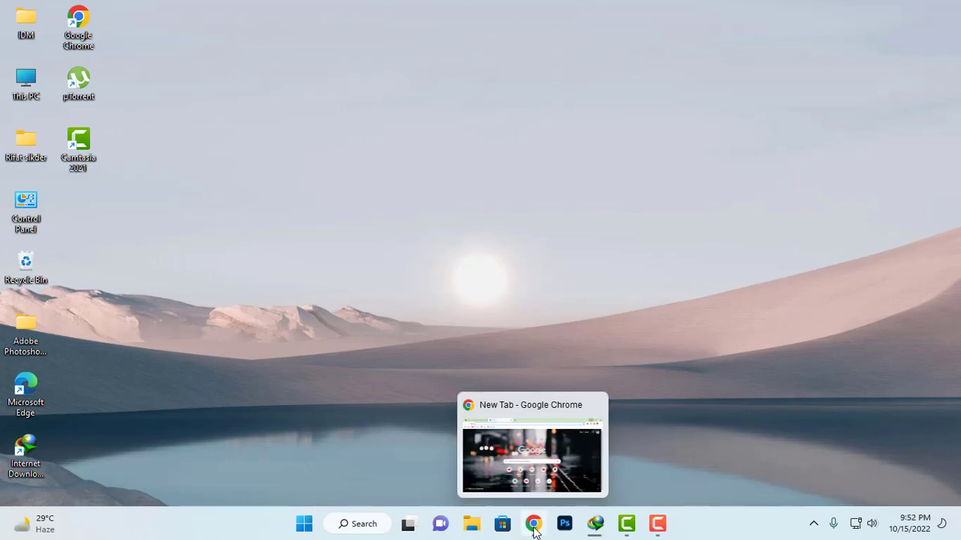
pyautogui.click(533, 528)
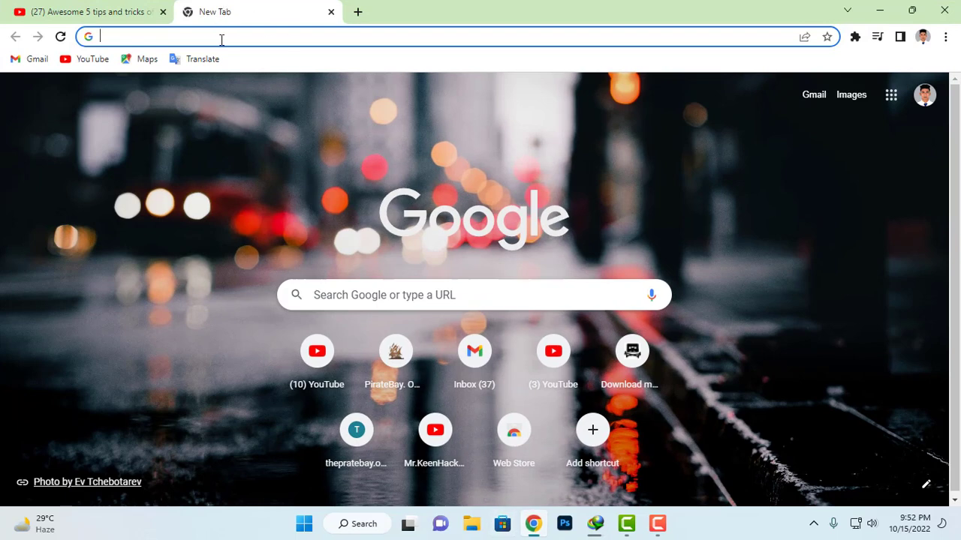
pyautogui.click(223, 38)
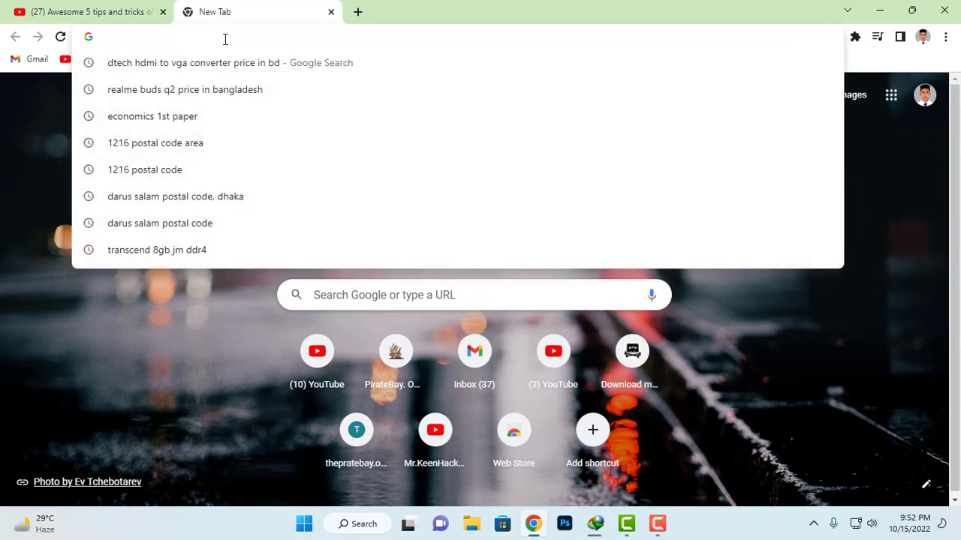
pyautogui.write('t')
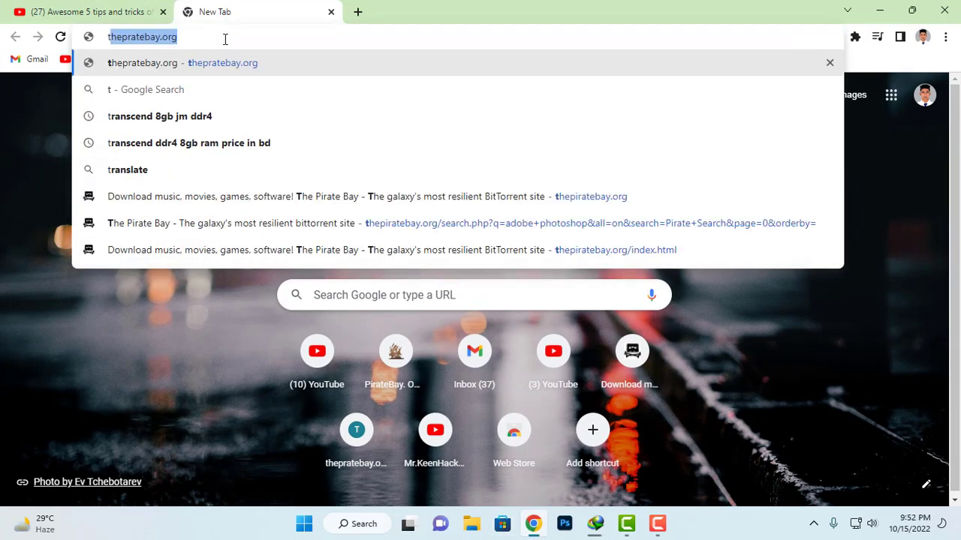
pyautogui.write('hepi')
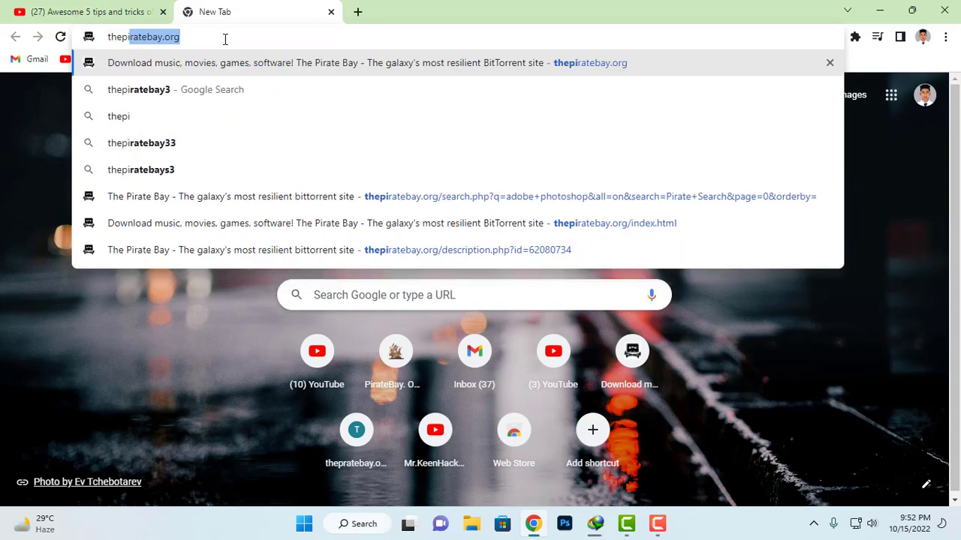
pyautogui.write('ratebay.org')
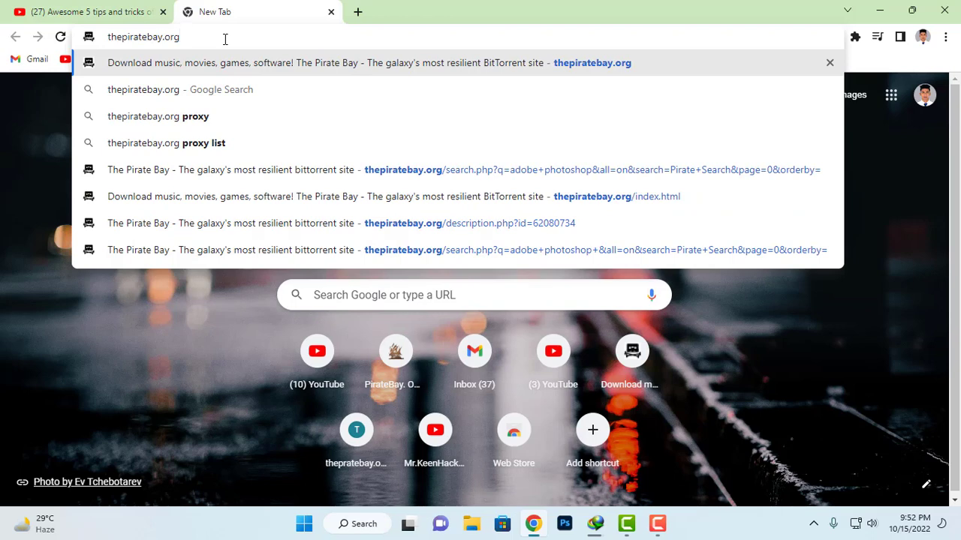
pyautogui.press('Return')
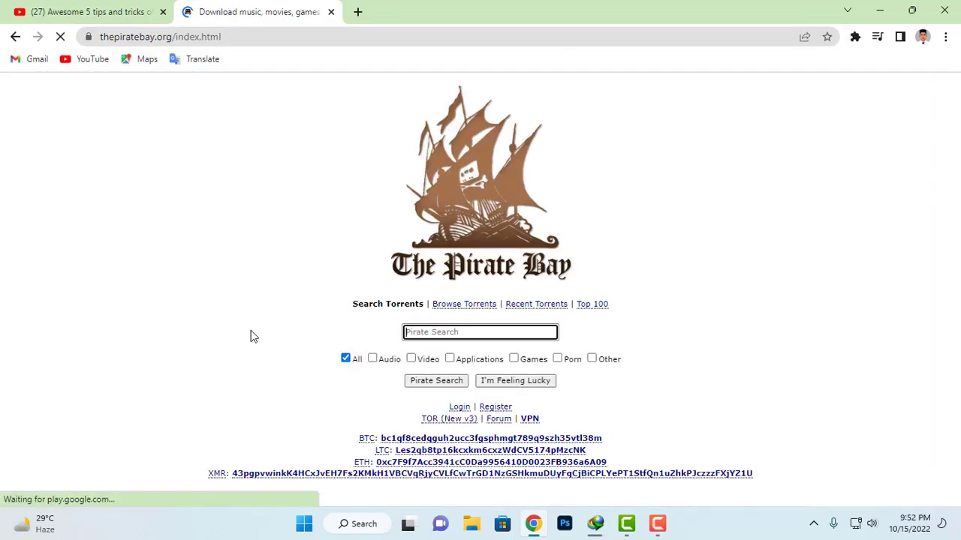
# Search the torrent site for "microsoft office" across all categories
pyautogui.click(452, 332)
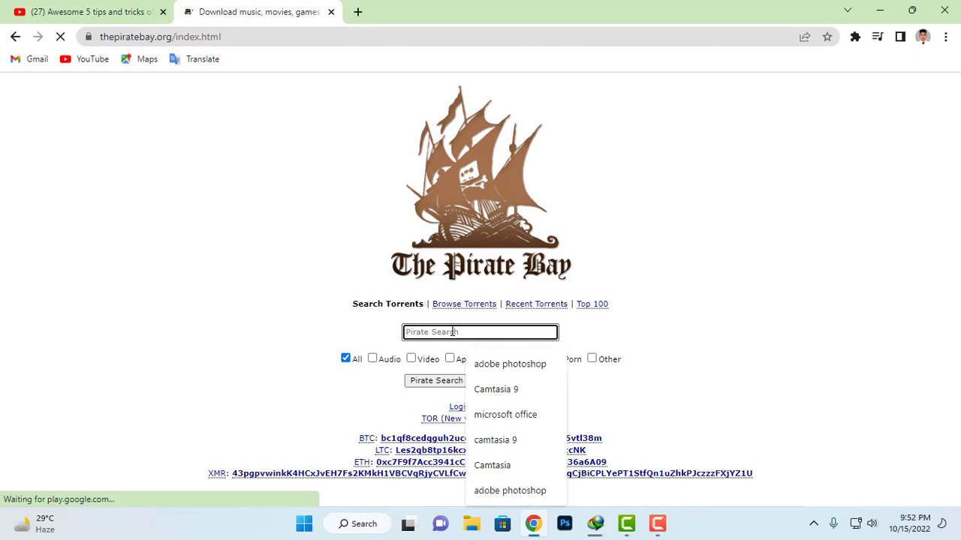
pyautogui.click(311, 337)
pyautogui.click(470, 332)
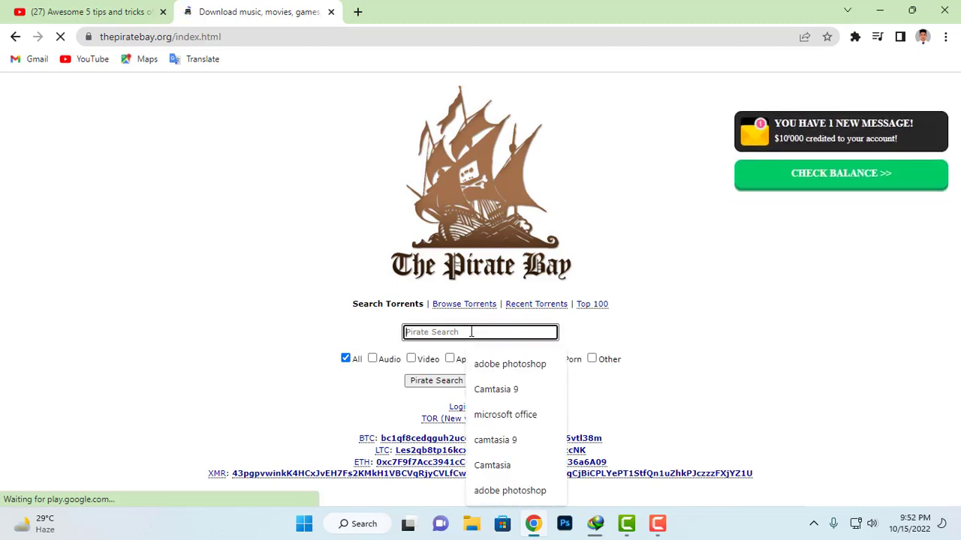
pyautogui.write('mi')
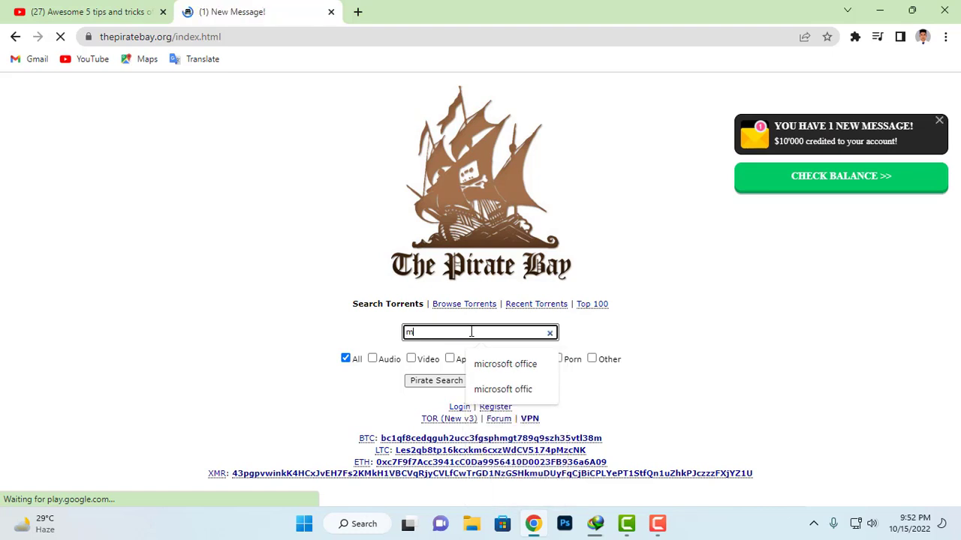
pyautogui.write('croso')
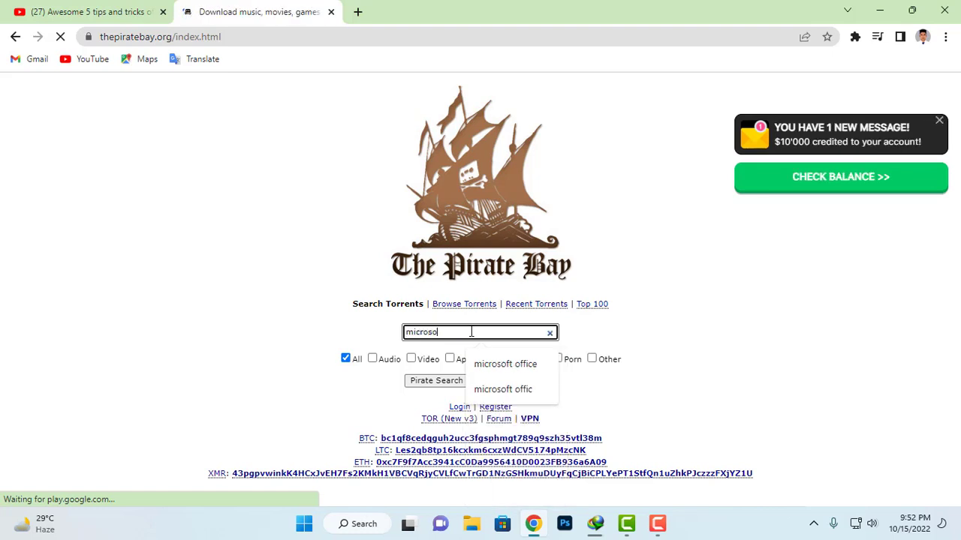
pyautogui.write('ft offfice')
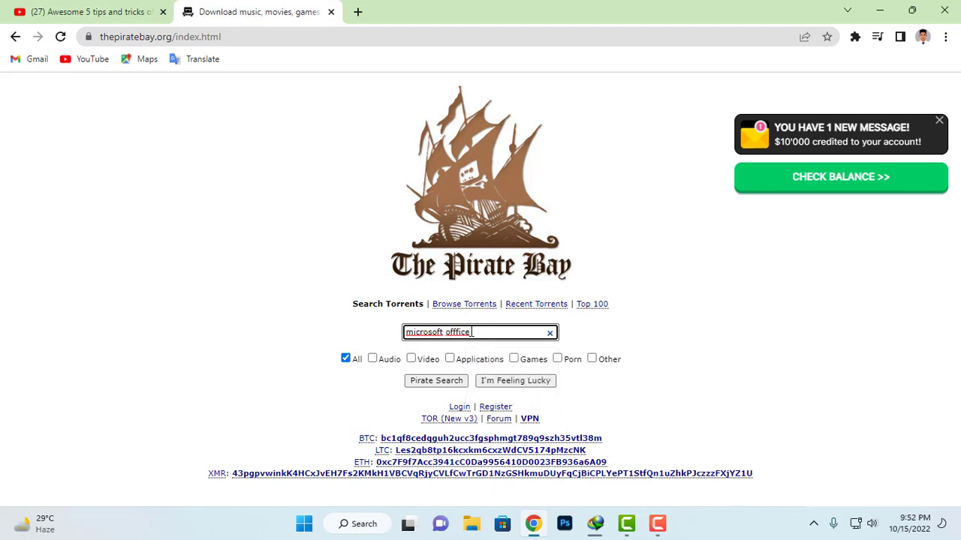
pyautogui.press('Return')
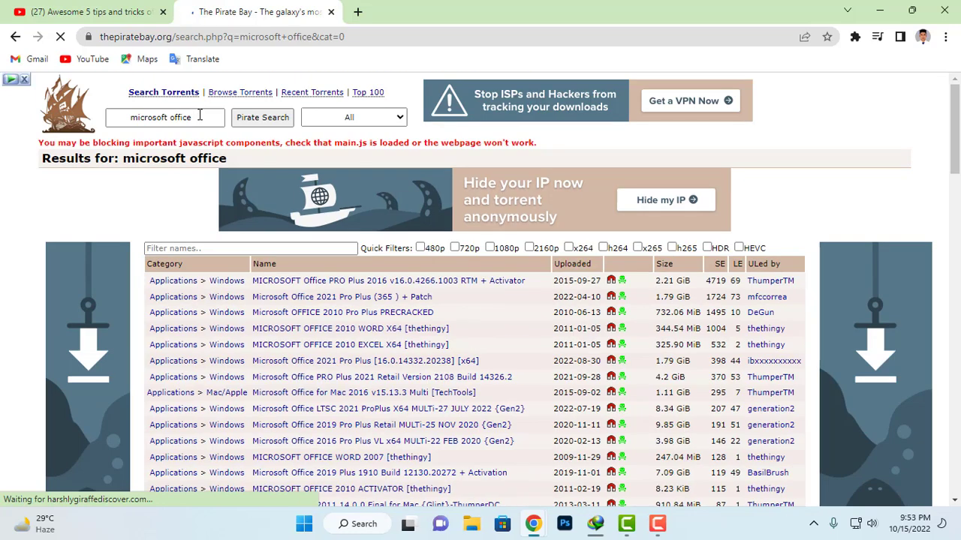
# Look through the search results and open the "Microsoft Office 2021 Pro Plus (365 ) + Patch" listing
pyautogui.scroll(-2, 377, 314)
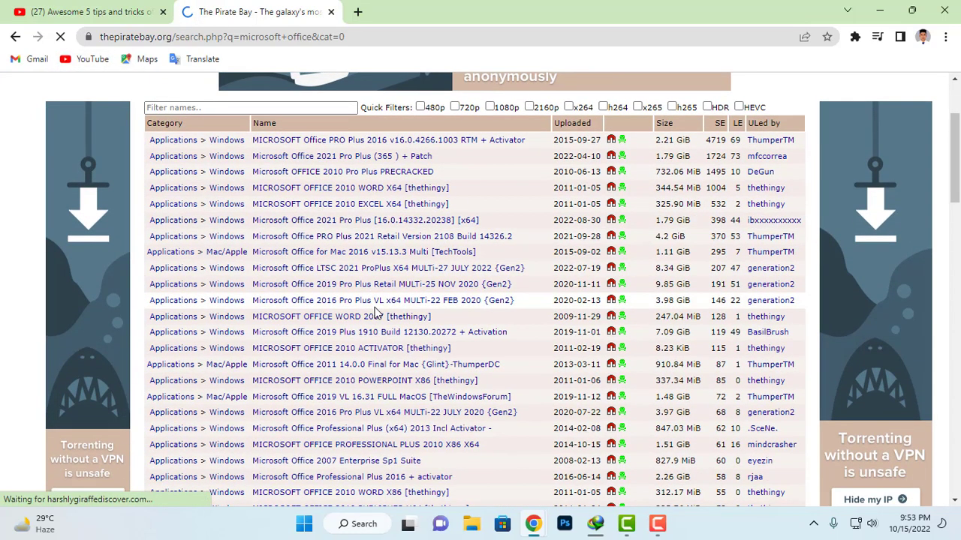
pyautogui.scroll(2, 377, 314)
pyautogui.scroll(-1, 316, 285)
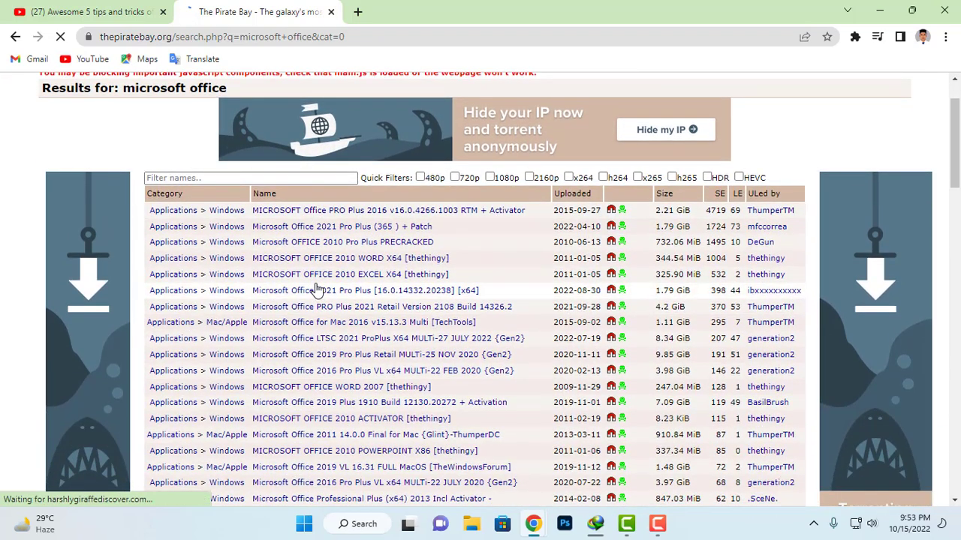
pyautogui.scroll(-1, 319, 294)
pyautogui.scroll(2, 326, 323)
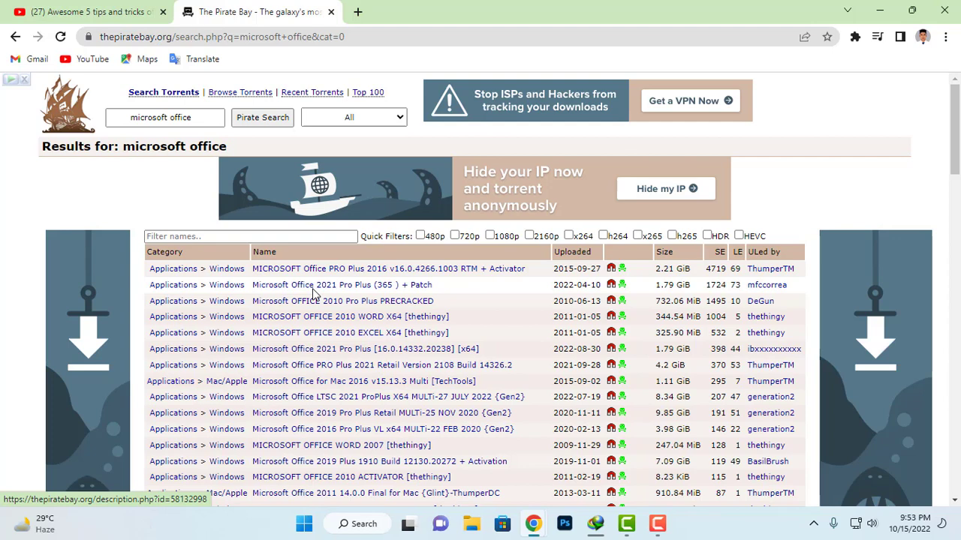
pyautogui.click(295, 285)
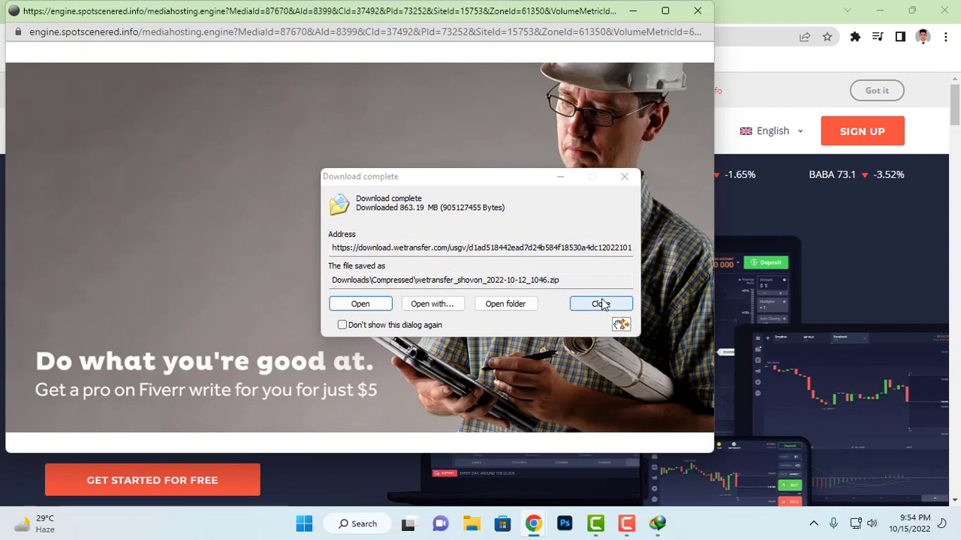
# Dismiss the completed-download dialog and close the pop-up advert window and the iq option advert page
pyautogui.click(634, 177)
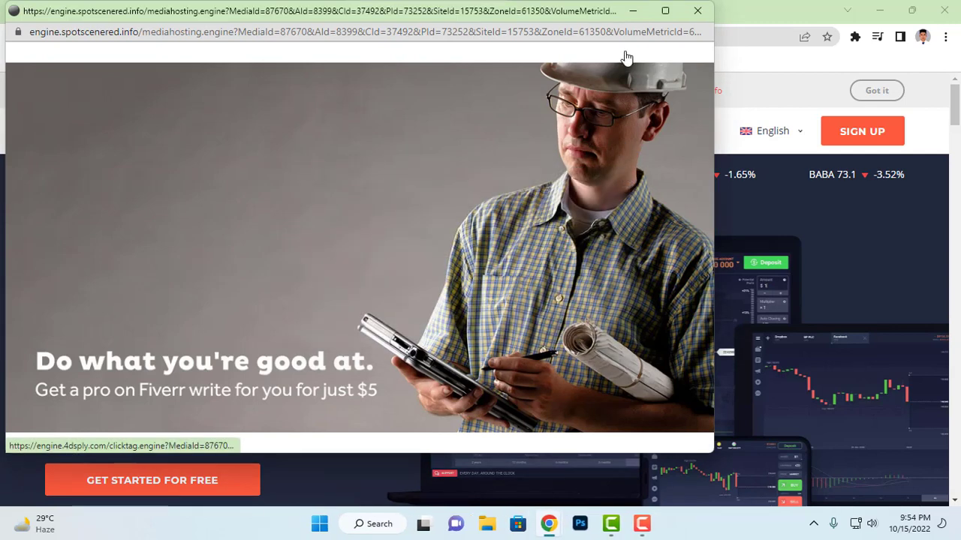
pyautogui.click(698, 13)
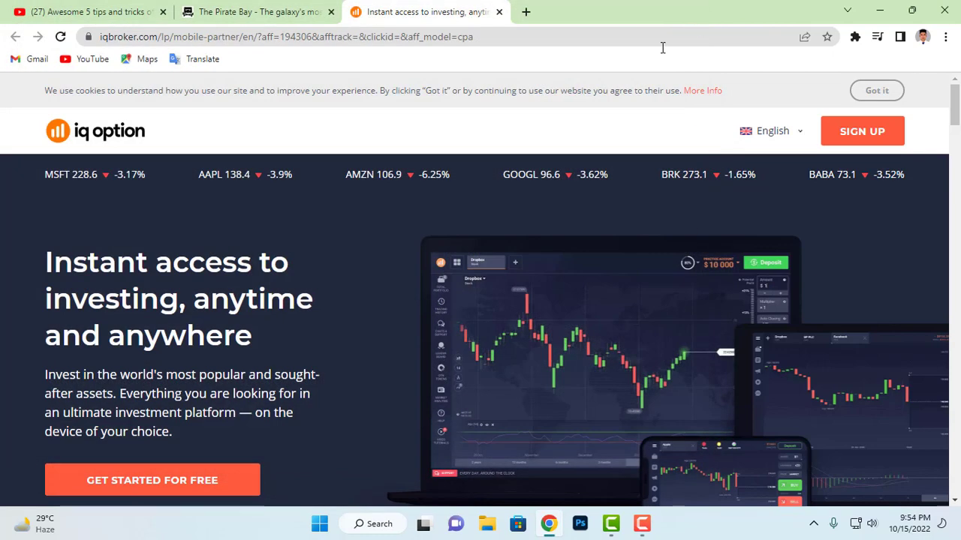
pyautogui.click(499, 12)
# Get the listing's torrent in µTorrent and accept the default save folder to start the download
pyautogui.scroll(-3, 247, 420)
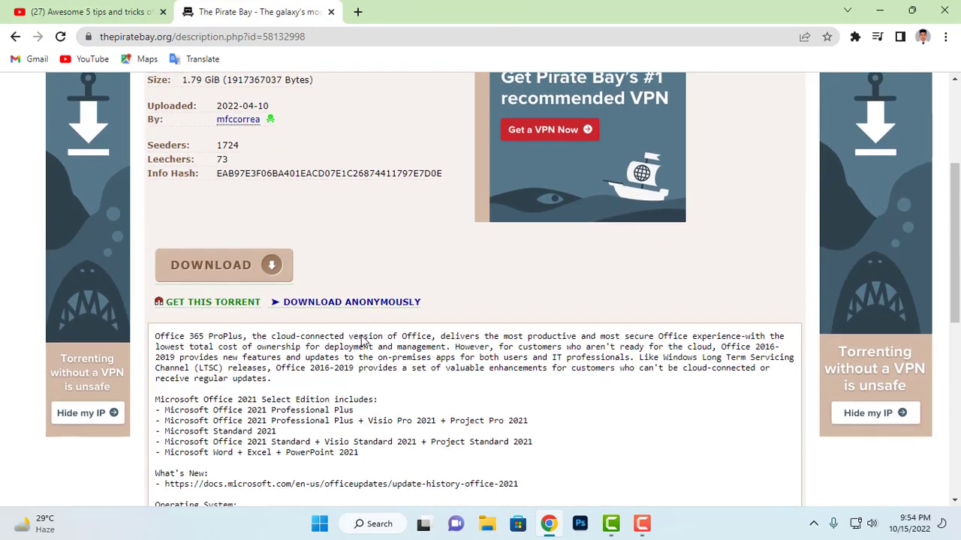
pyautogui.scroll(-5, 364, 340)
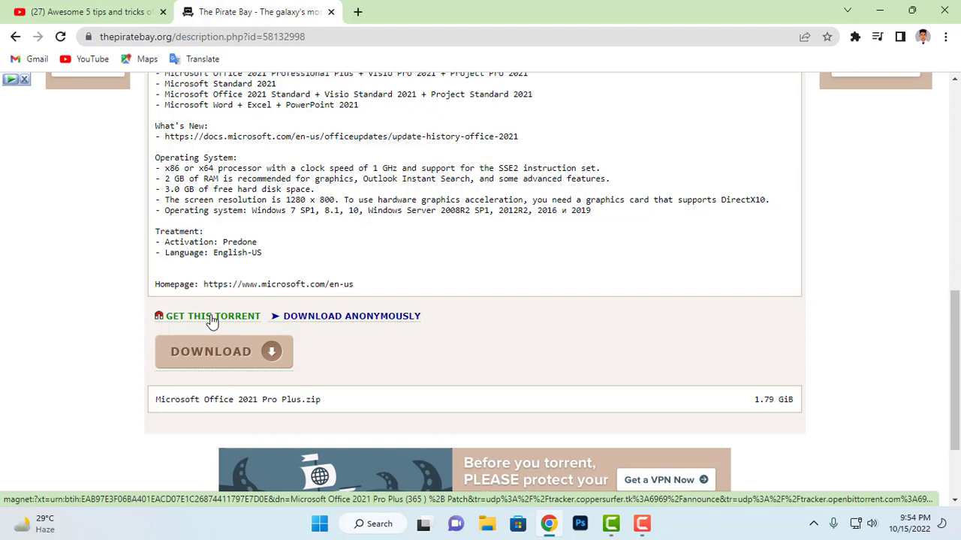
pyautogui.click(213, 316)
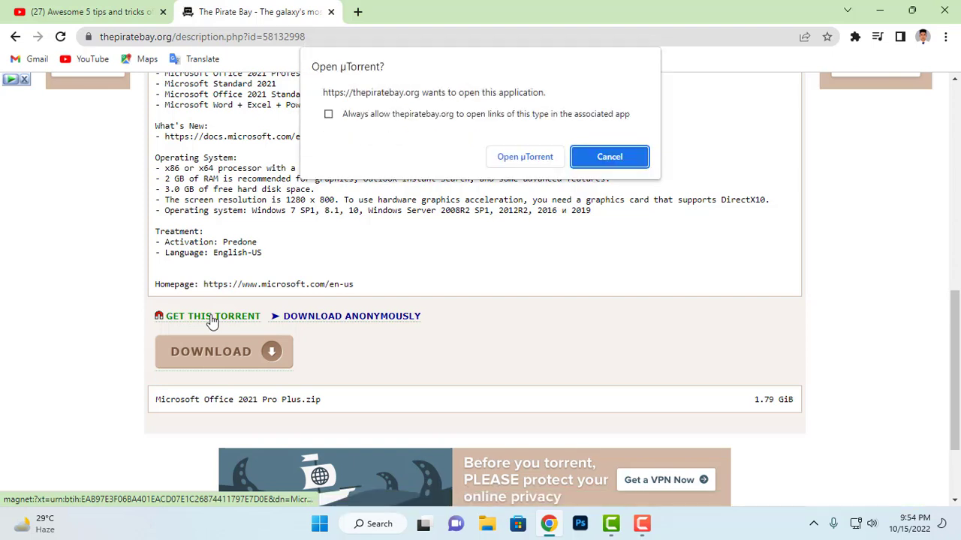
pyautogui.click(524, 157)
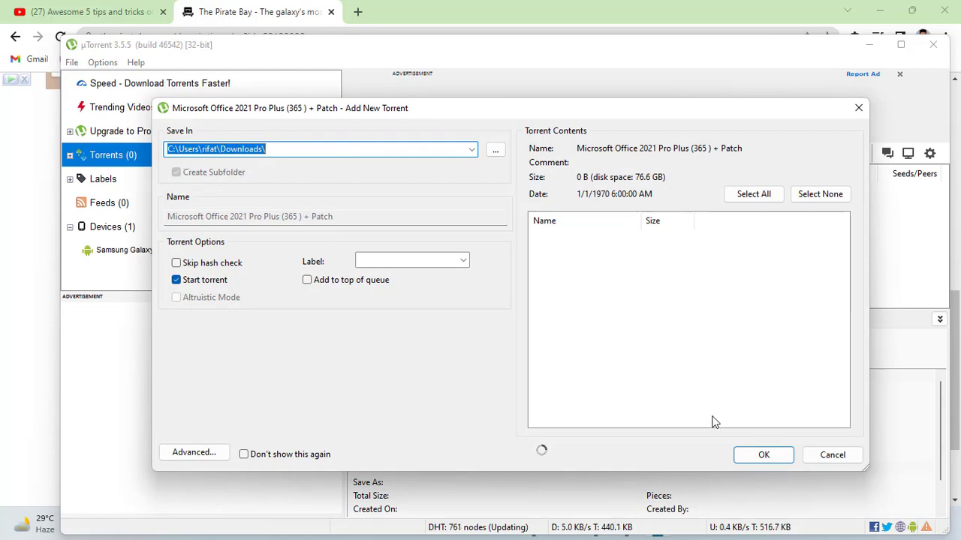
pyautogui.click(764, 455)
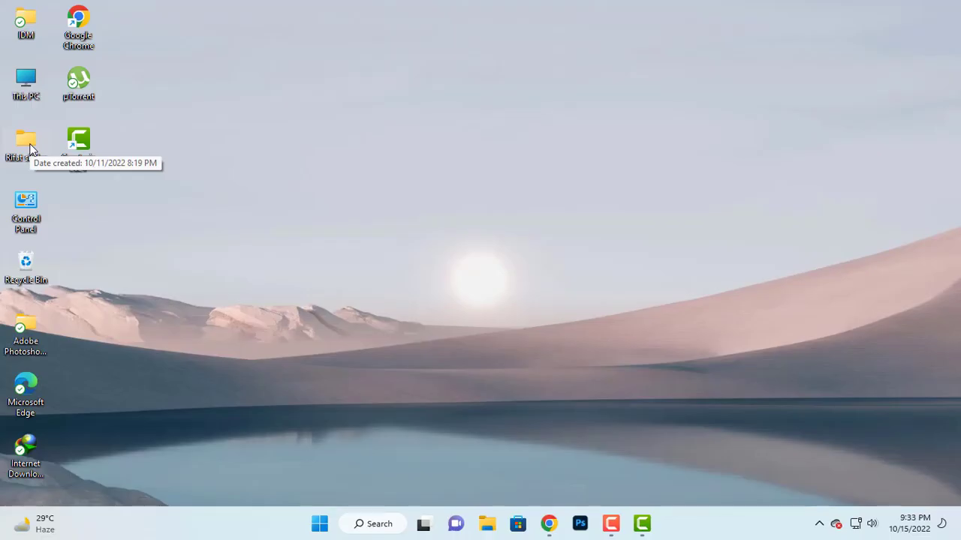
# Open the personal user folder from the desktop, maximize its window and go to Downloads
pyautogui.doubleClick(28, 144)
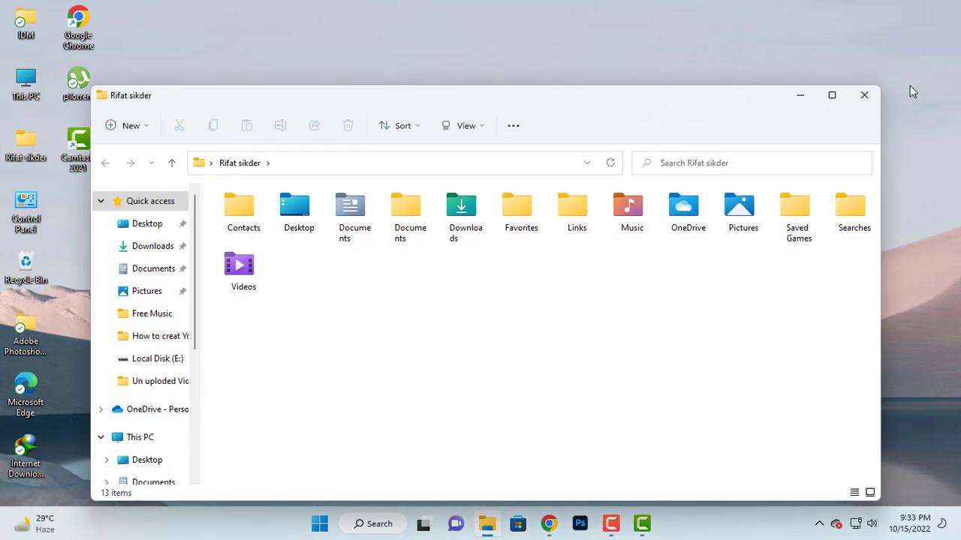
pyautogui.click(832, 95)
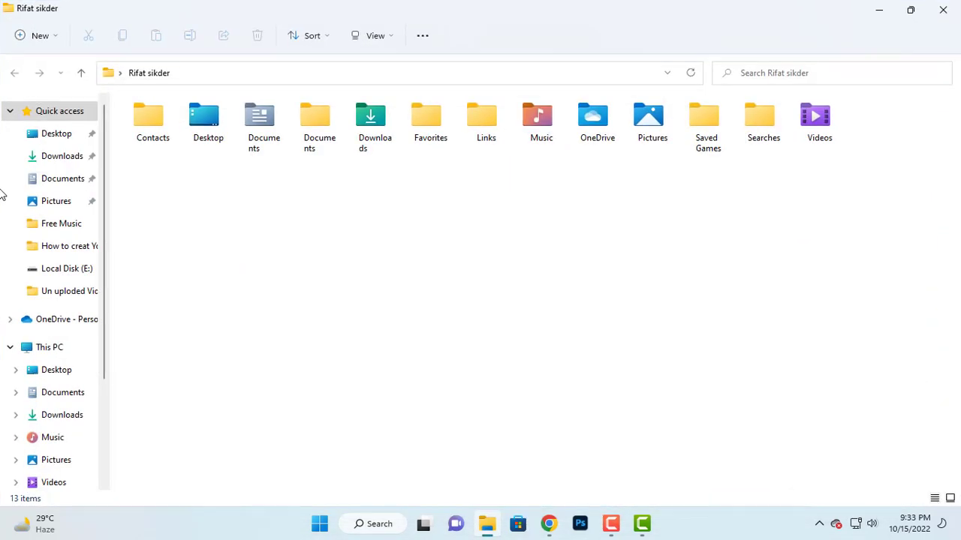
pyautogui.click(49, 159)
# Copy the Microsoft Office 2021 Pro Plus (365 ) folder from Downloads and paste it onto the desktop
pyautogui.click(172, 150)
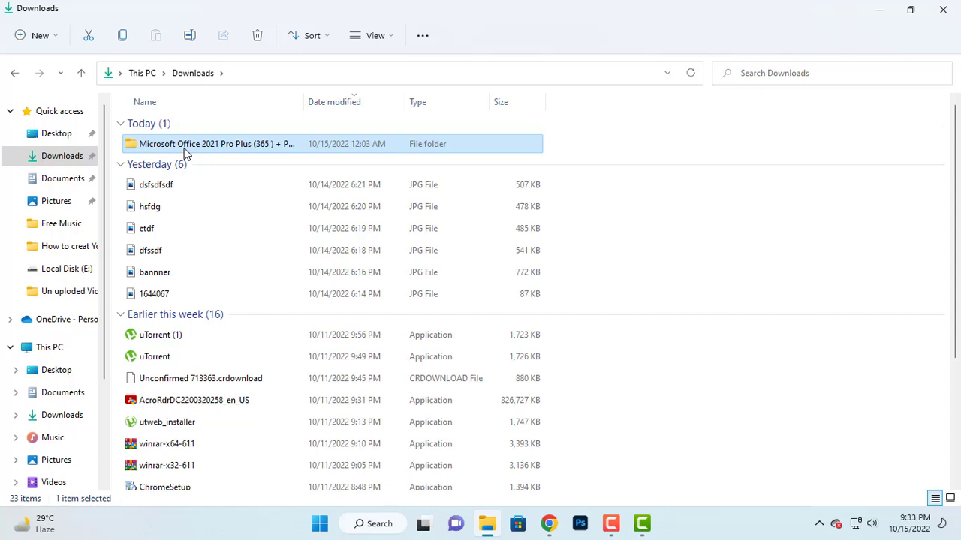
pyautogui.rightClick(186, 153)
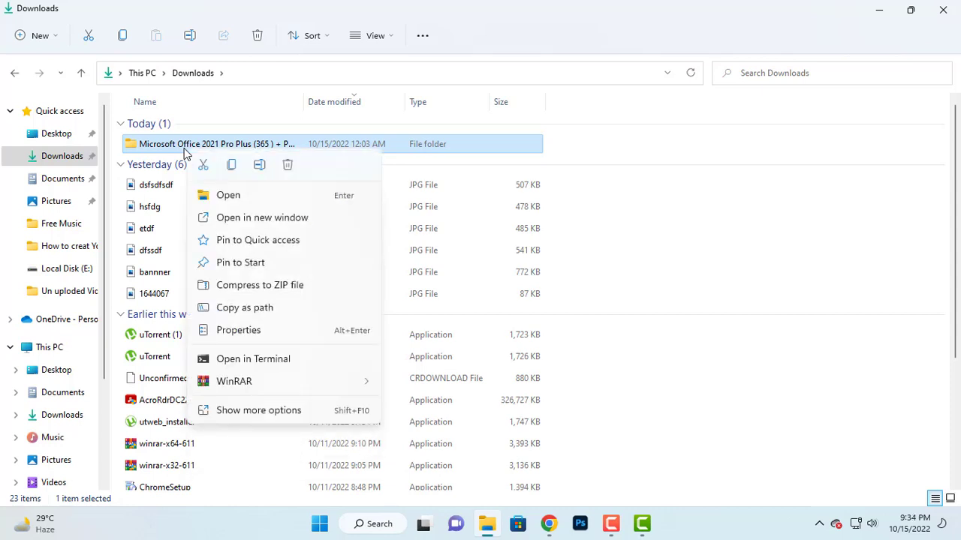
pyautogui.click(231, 170)
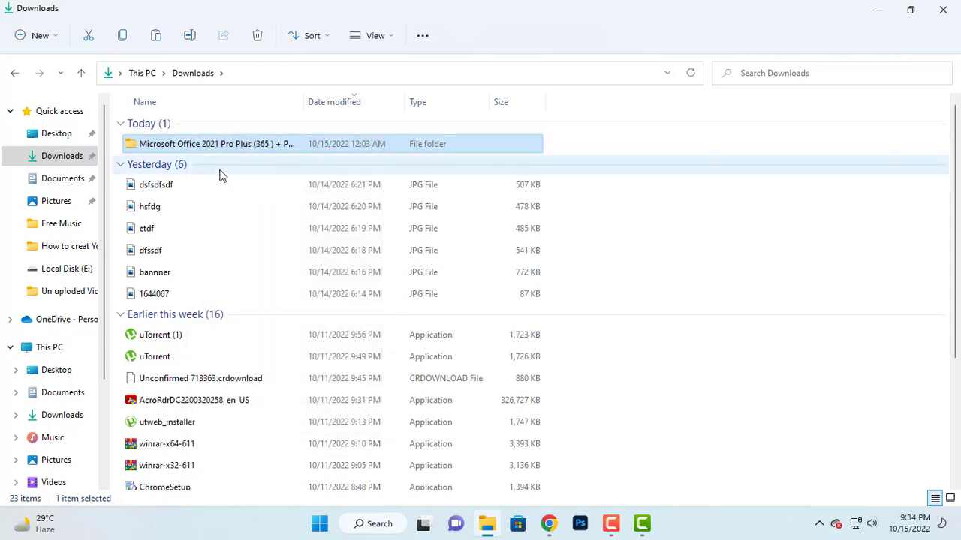
pyautogui.click(877, 9)
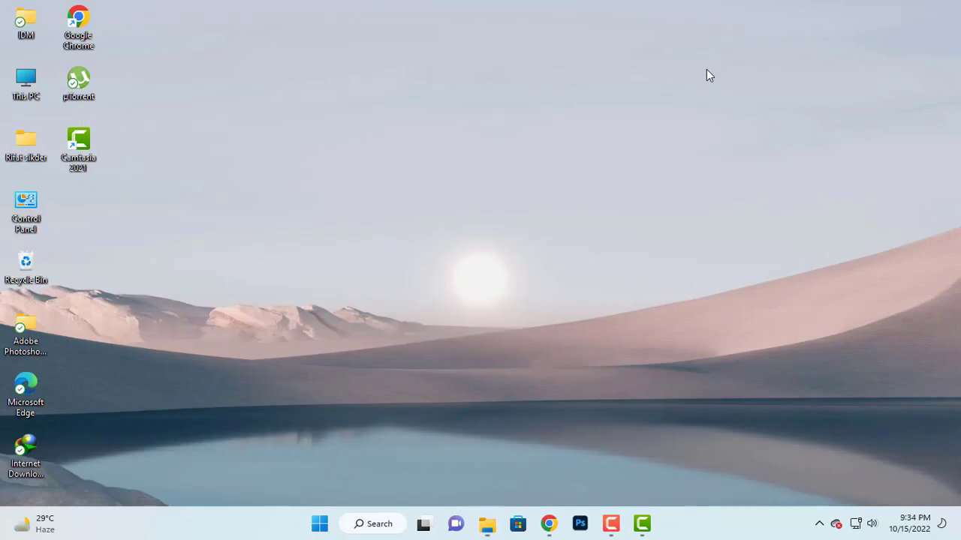
pyautogui.rightClick(419, 85)
pyautogui.click(441, 104)
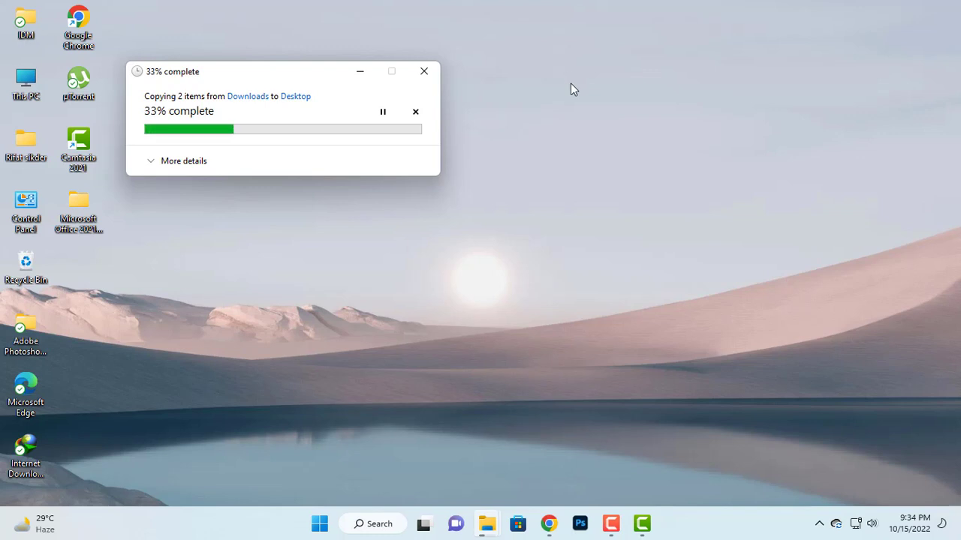
# Open Windows Security from the hidden system icons while the folder copy is running
pyautogui.click(818, 534)
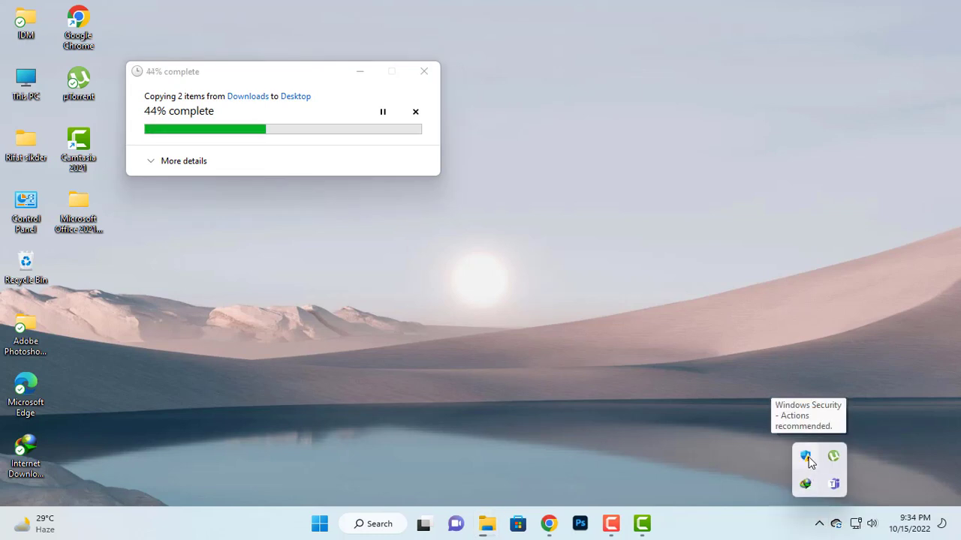
pyautogui.click(807, 456)
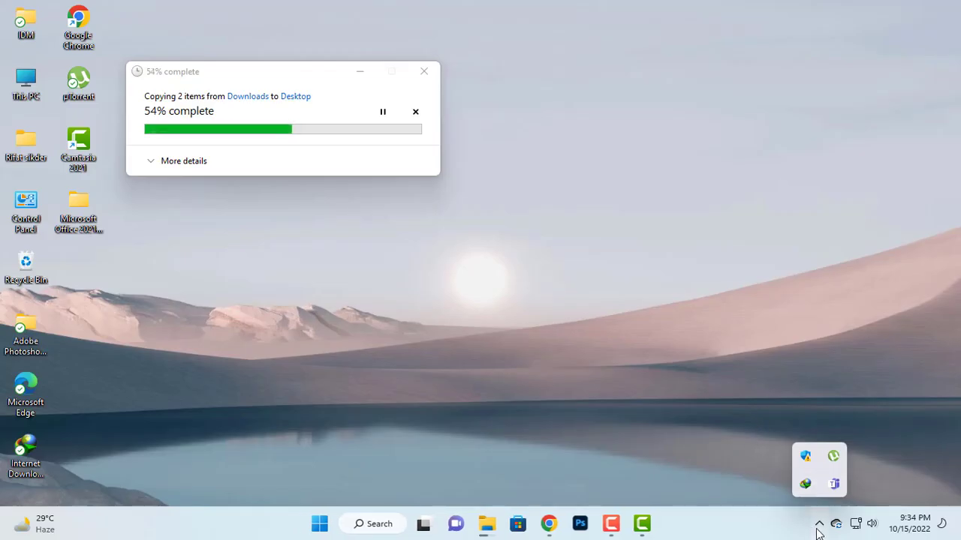
pyautogui.click(819, 527)
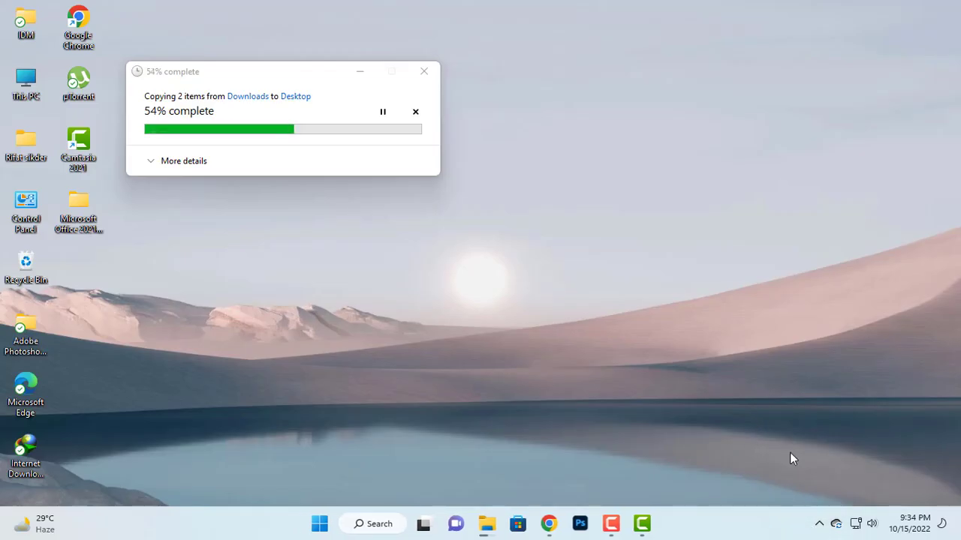
pyautogui.click(819, 526)
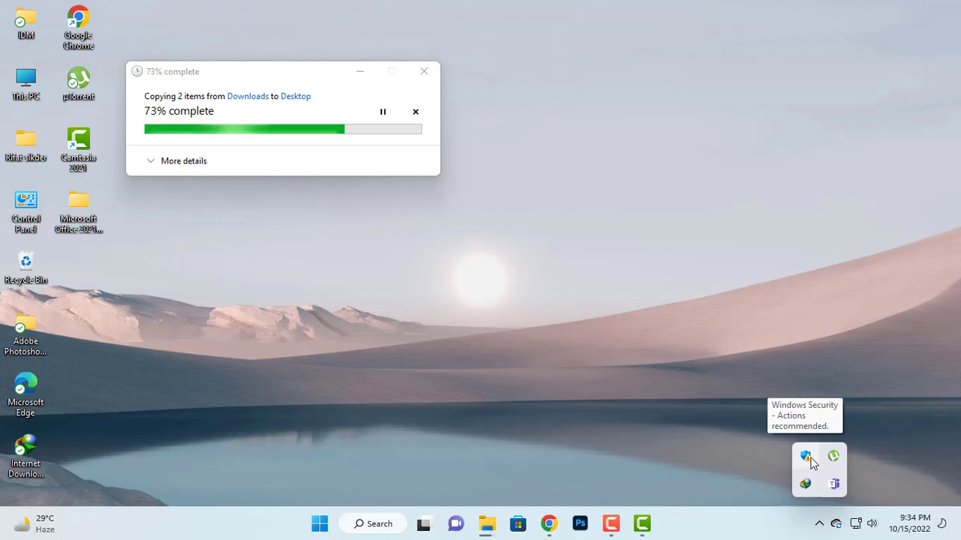
pyautogui.click(806, 457)
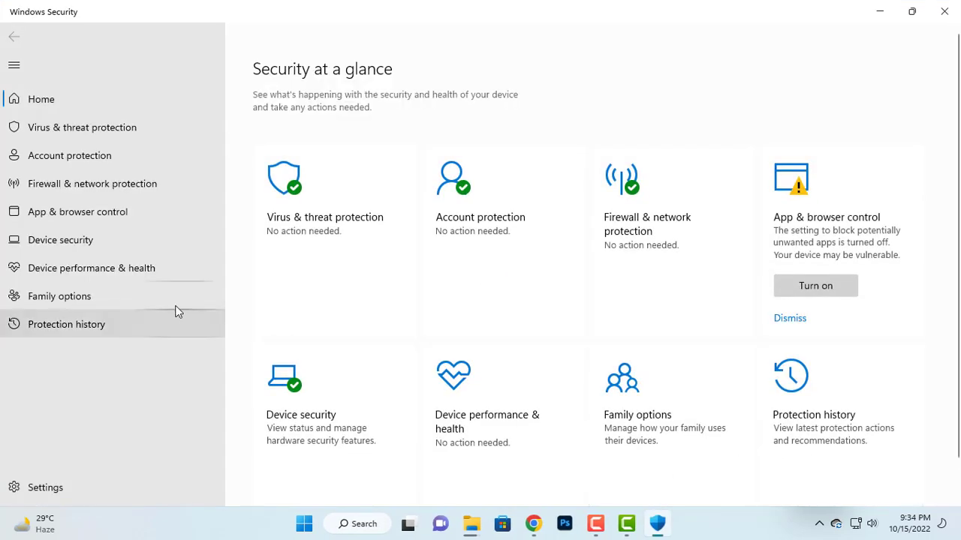
# Turn off Real-time protection in the Virus & threat protection settings and close Windows Security
pyautogui.click(307, 211)
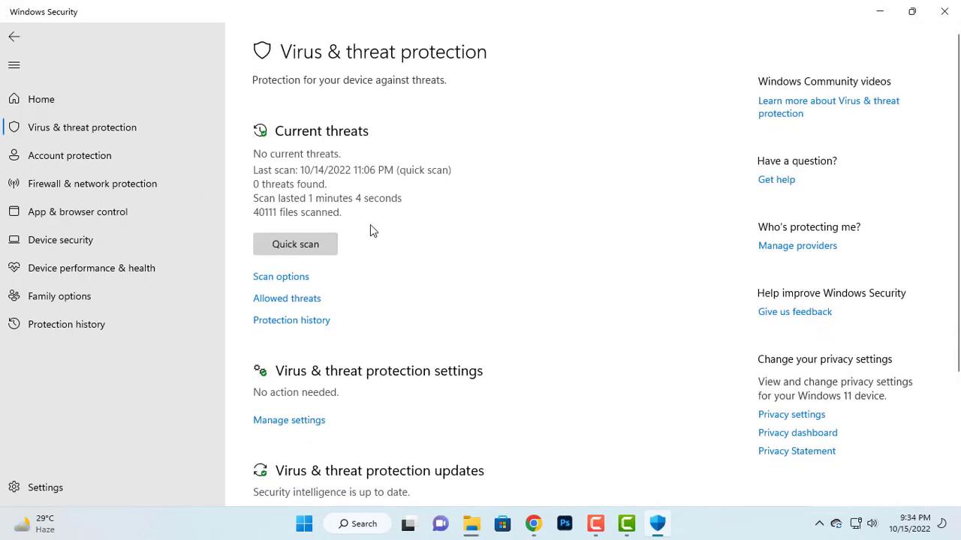
pyautogui.scroll(-1, 454, 272)
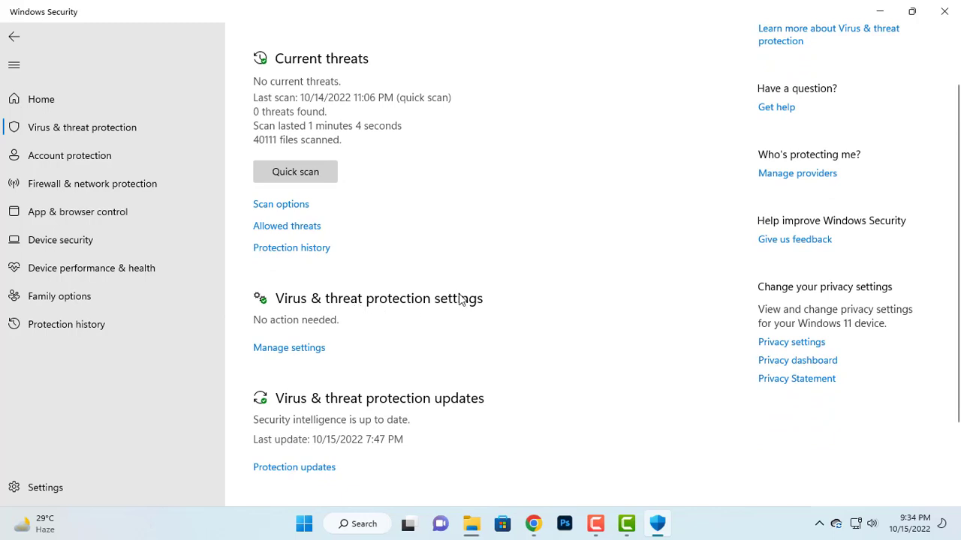
pyautogui.click(279, 353)
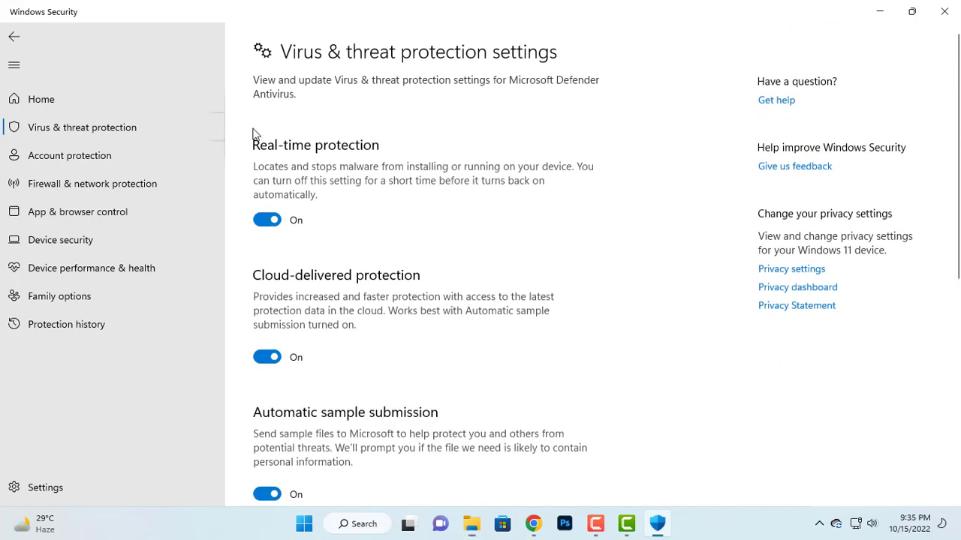
pyautogui.click(264, 221)
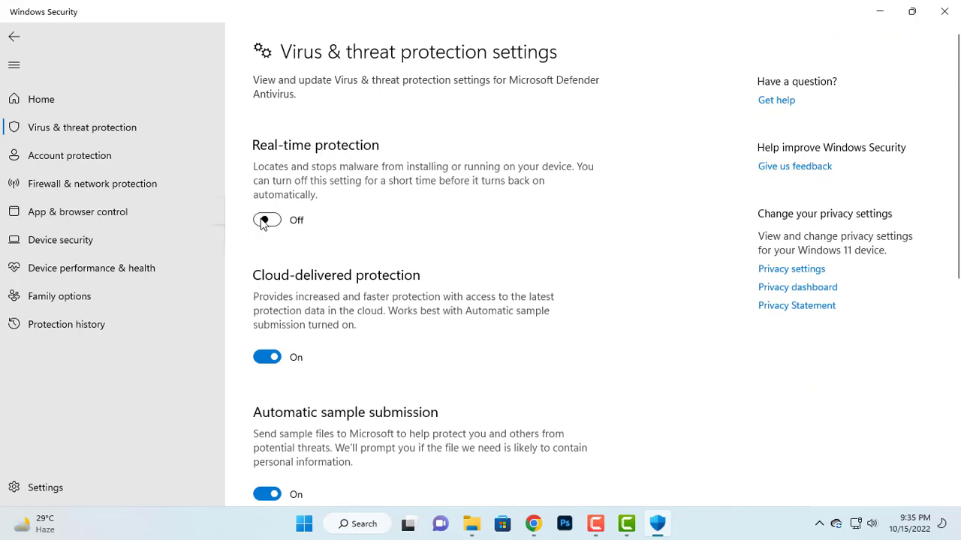
pyautogui.click(946, 12)
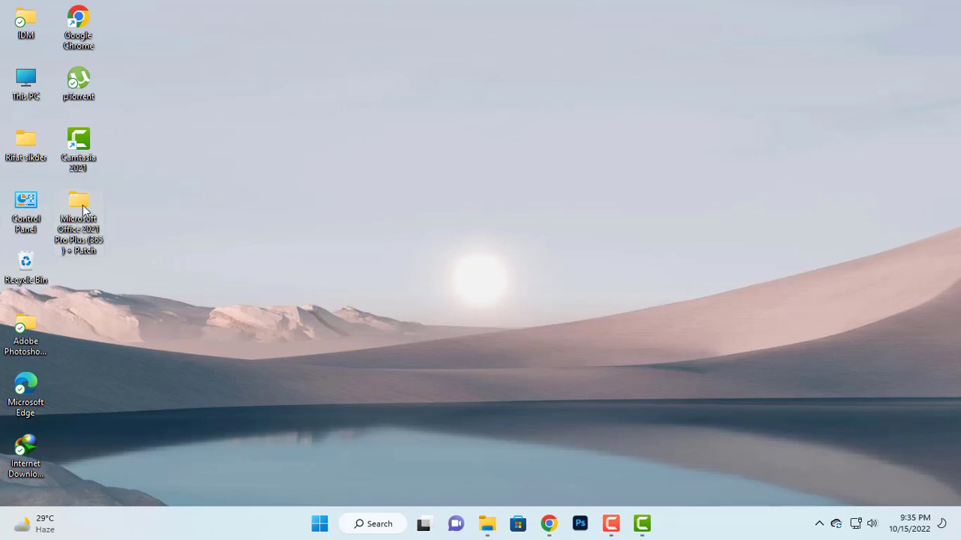
# Move the Office folder away from the other desktop icons and extract its Microsoft Office 2021 Pro Plus ZIP archive to the default destination
pyautogui.moveTo(82, 209); pyautogui.dragTo(294, 85)
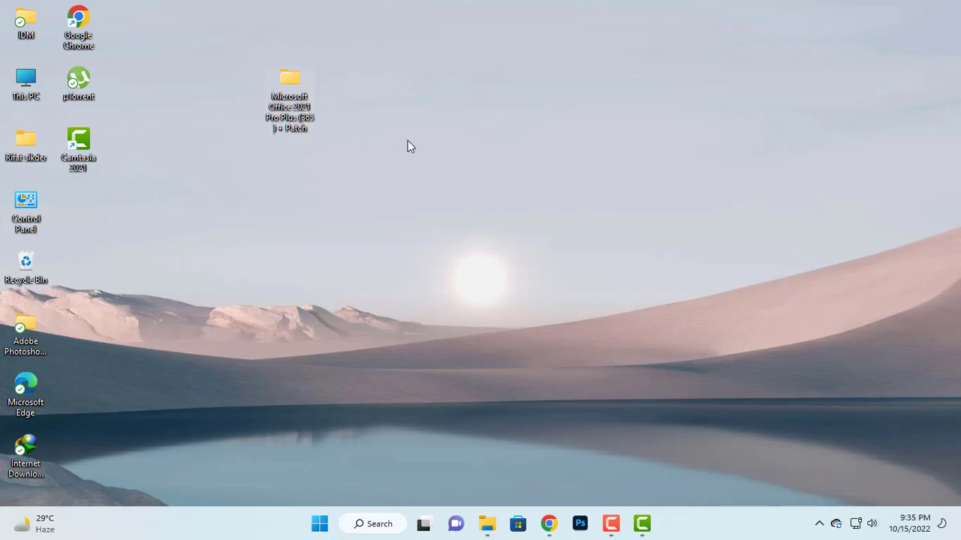
pyautogui.doubleClick(286, 82)
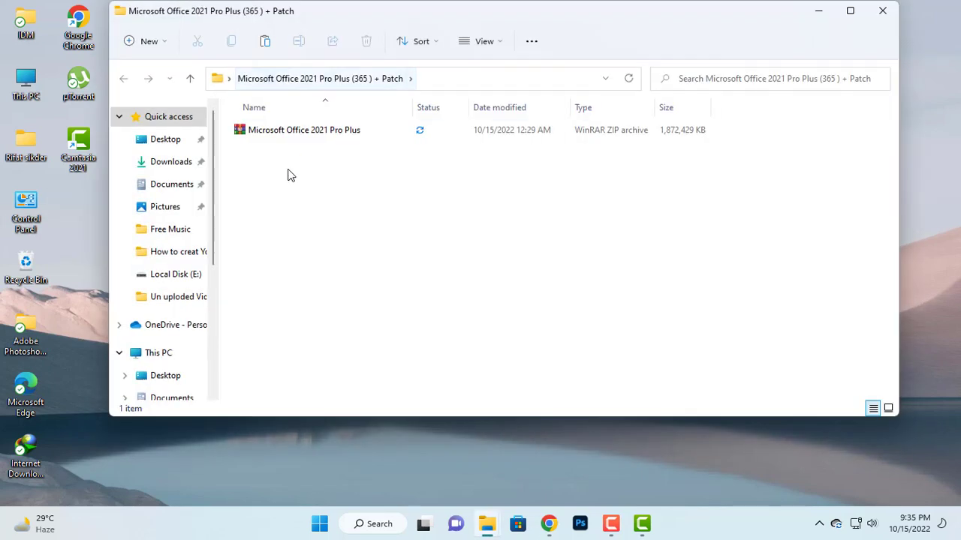
pyautogui.rightClick(279, 140)
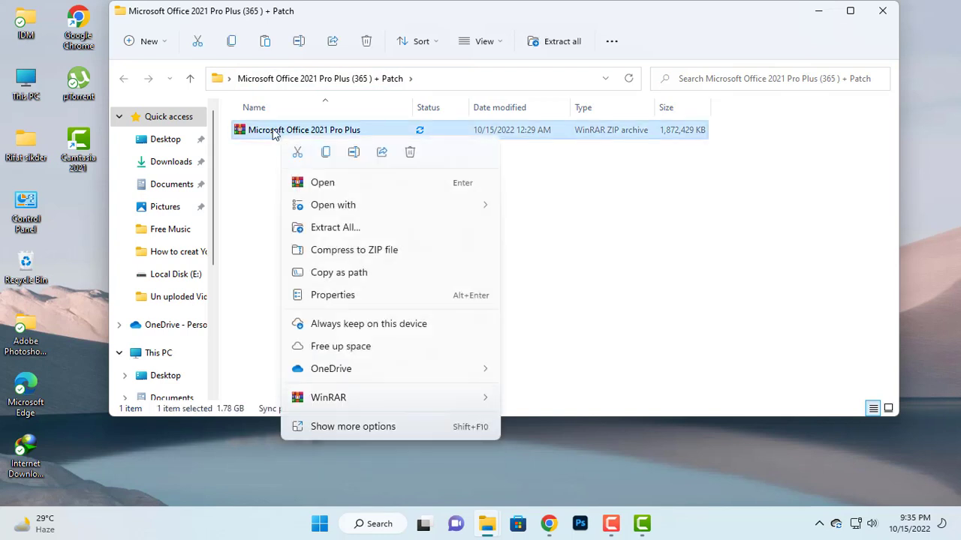
pyautogui.rightClick(274, 132)
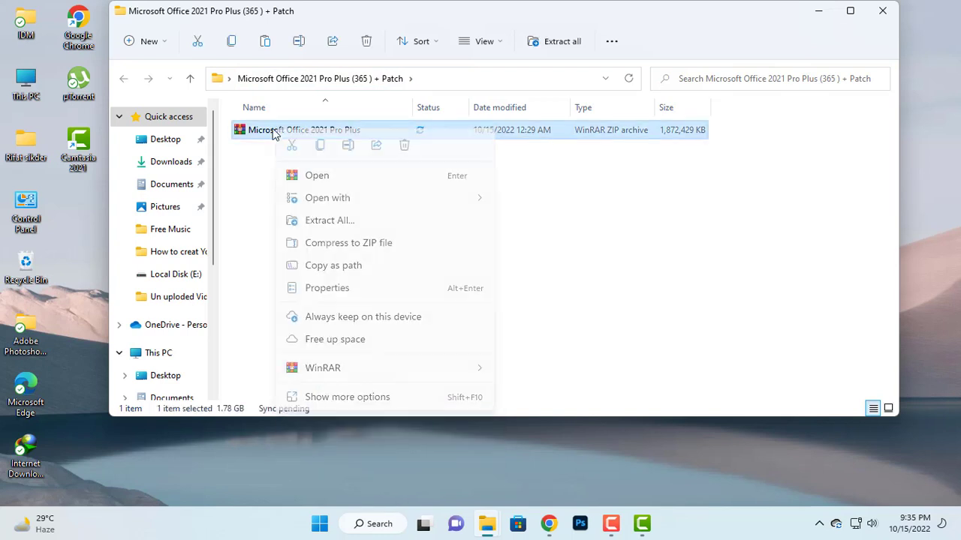
pyautogui.click(324, 222)
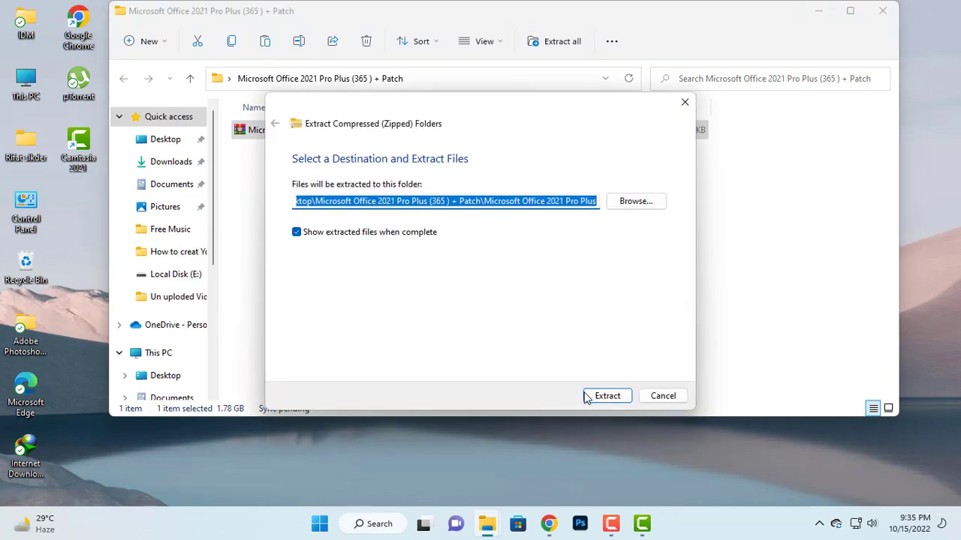
pyautogui.click(606, 397)
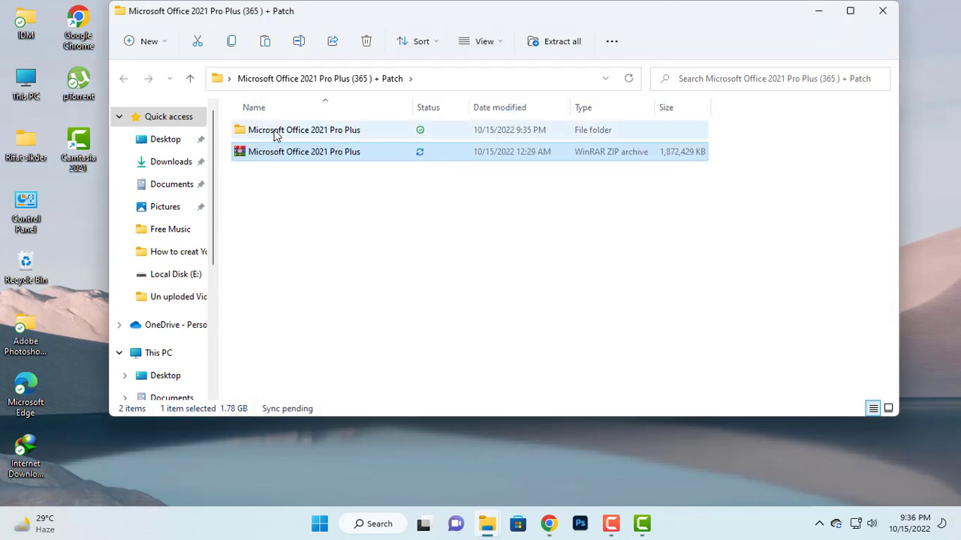
# Go to the innermost folder of the extracted files, read the readme text document and minimize it
pyautogui.doubleClick(274, 134)
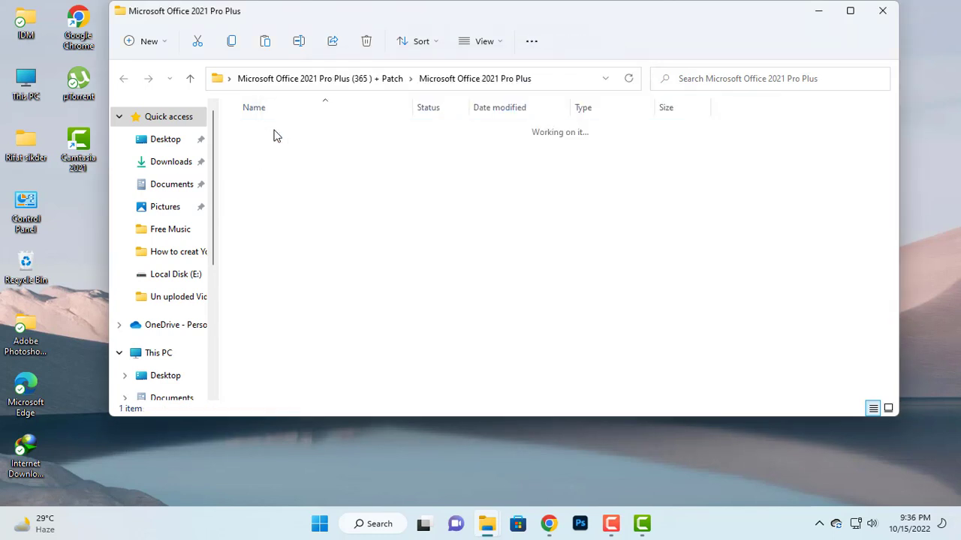
pyautogui.doubleClick(275, 133)
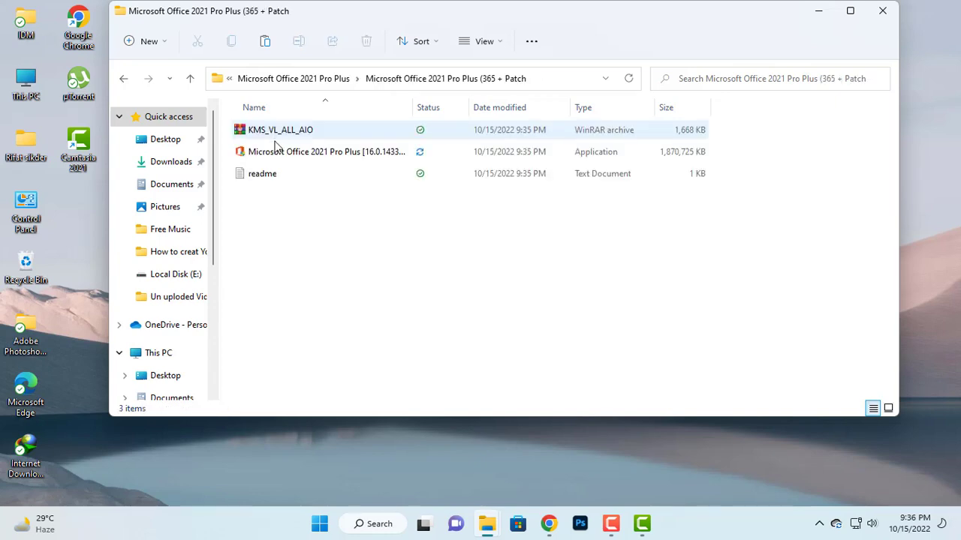
pyautogui.doubleClick(299, 180)
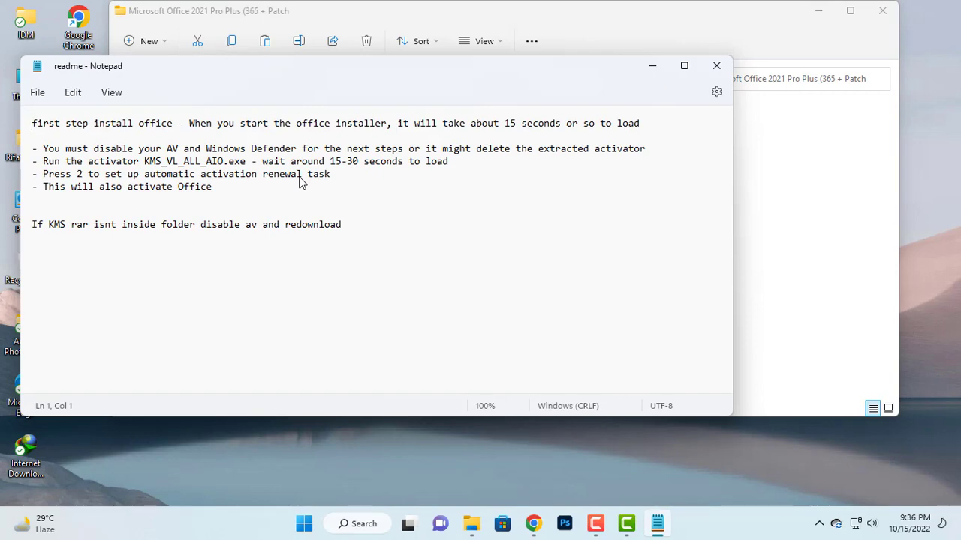
pyautogui.click(653, 68)
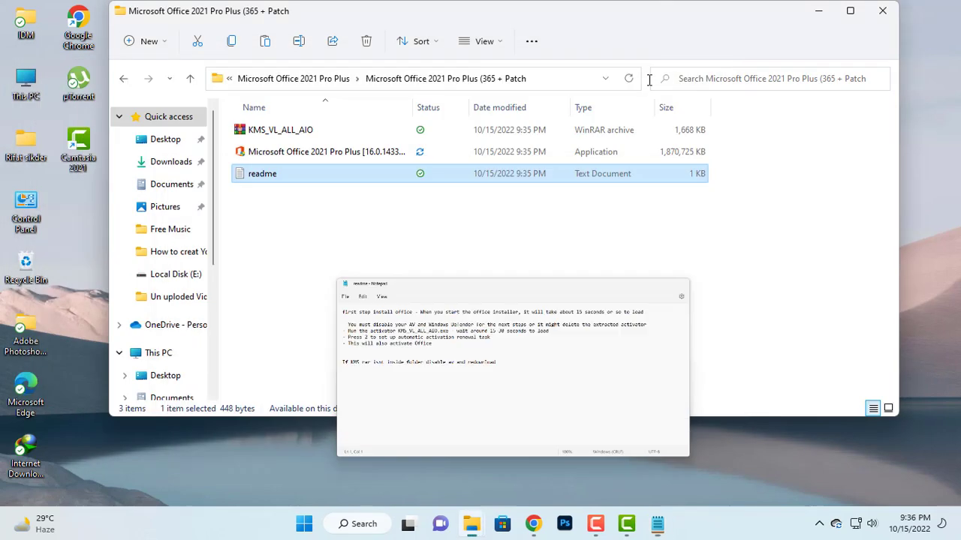
# Run the Microsoft Office 2021 Pro Plus installer past the SmartScreen block, let it install Office and close the finished setup
pyautogui.click(314, 153)
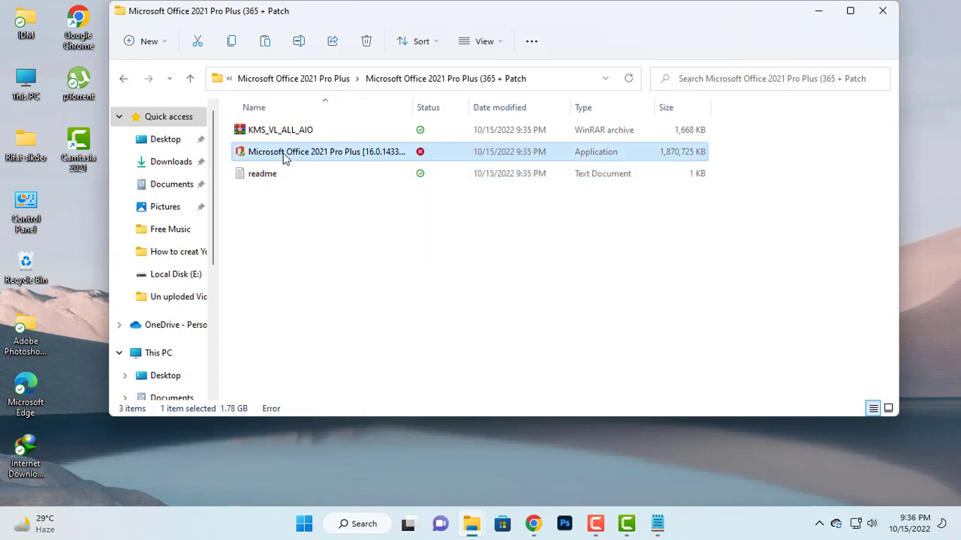
pyautogui.doubleClick(285, 154)
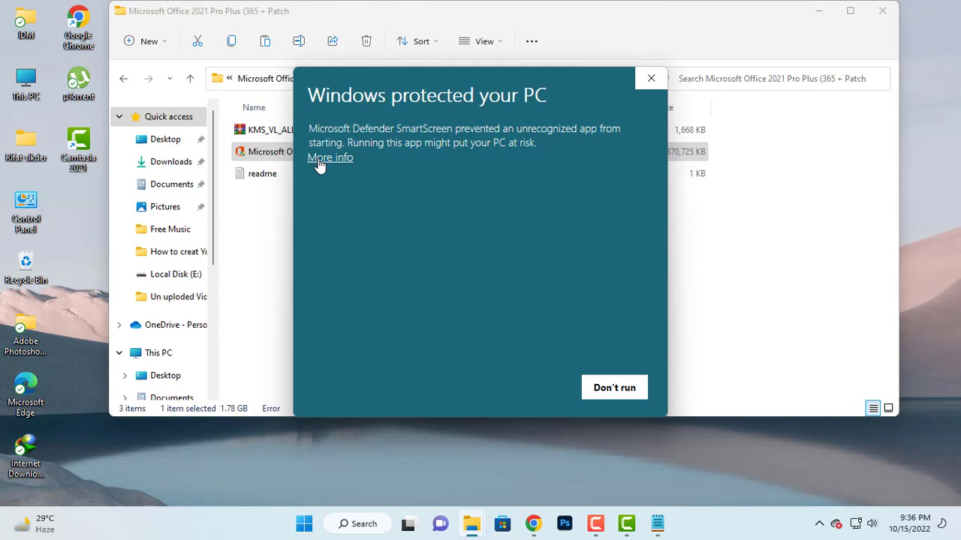
pyautogui.click(319, 159)
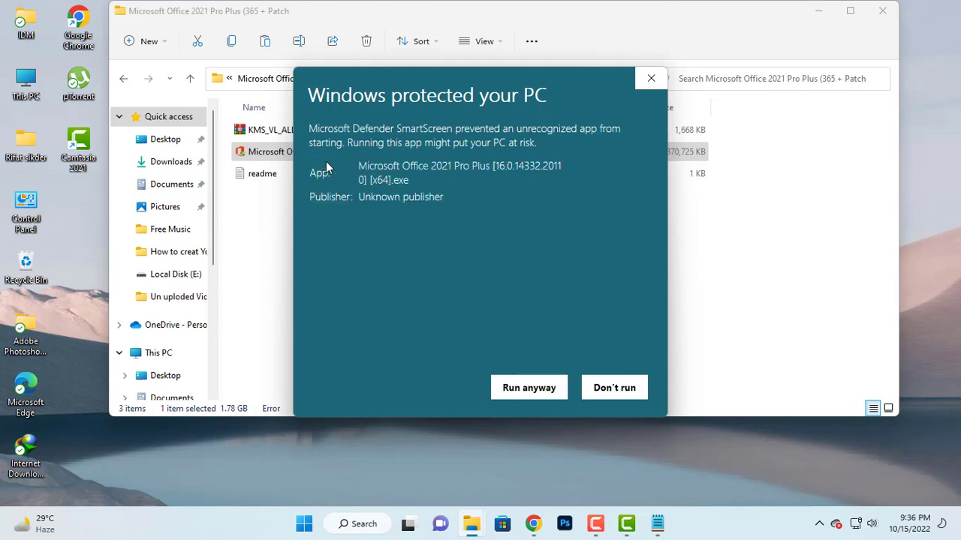
pyautogui.click(519, 396)
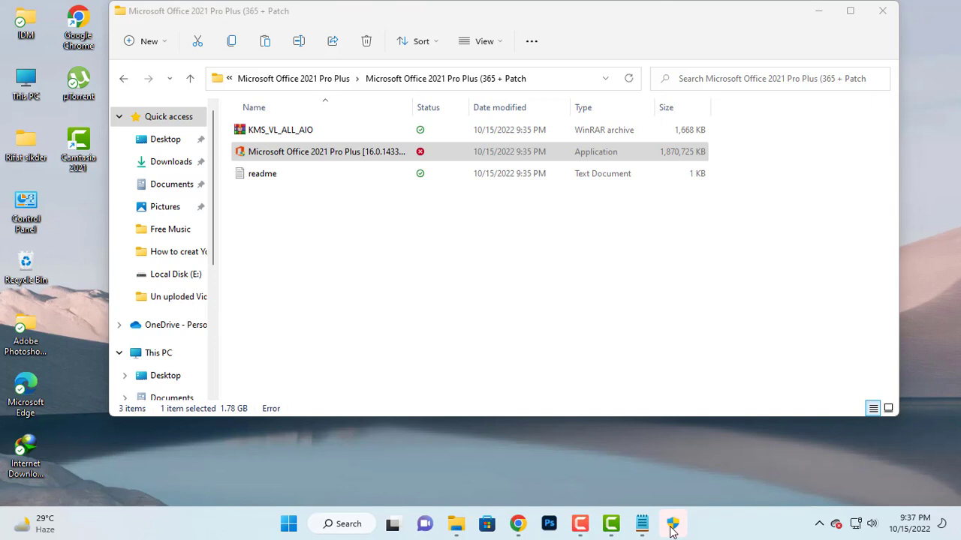
pyautogui.click(672, 526)
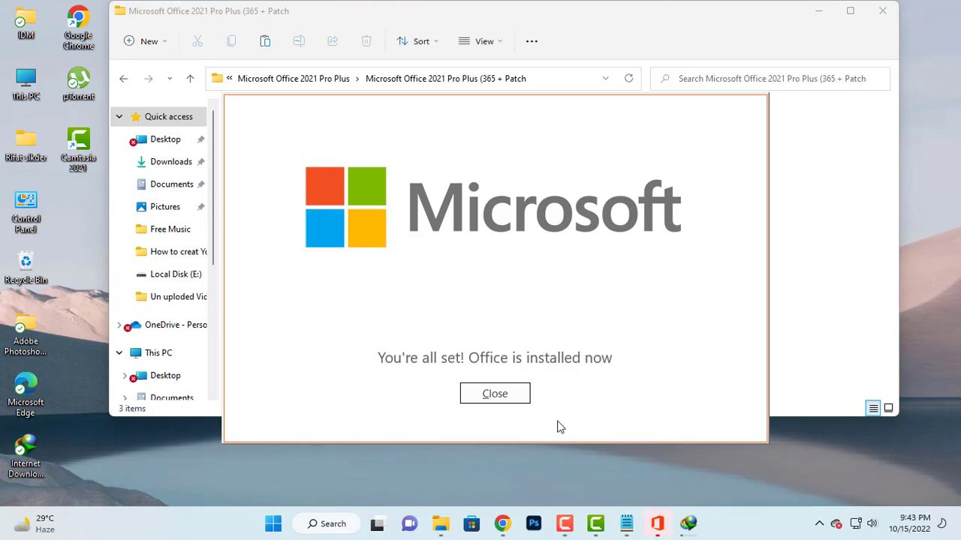
pyautogui.click(494, 395)
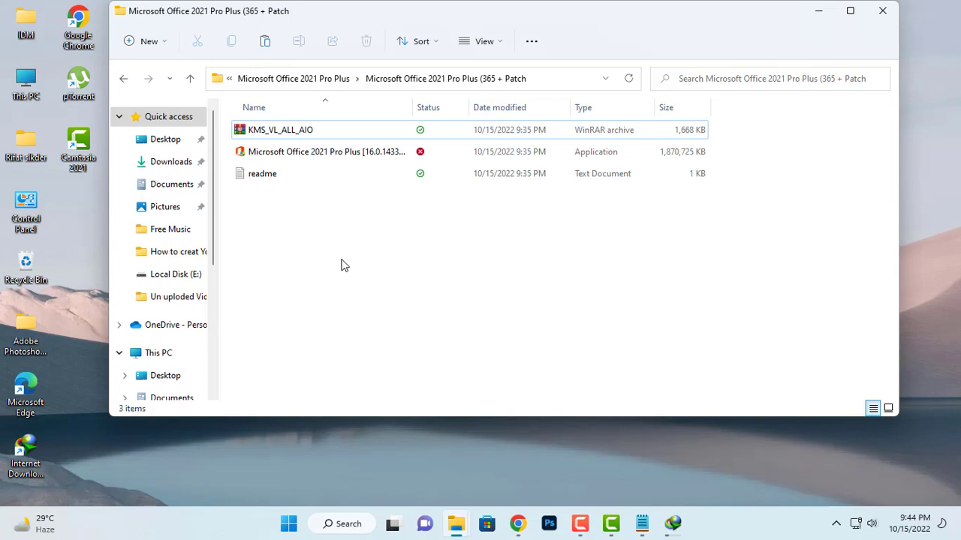
# Open the KMS_VL_ALL_AIO archive, run KMS_VL_ALL_AIO.exe from it and choose Install Activation Auto-Renewal
pyautogui.doubleClick(294, 131)
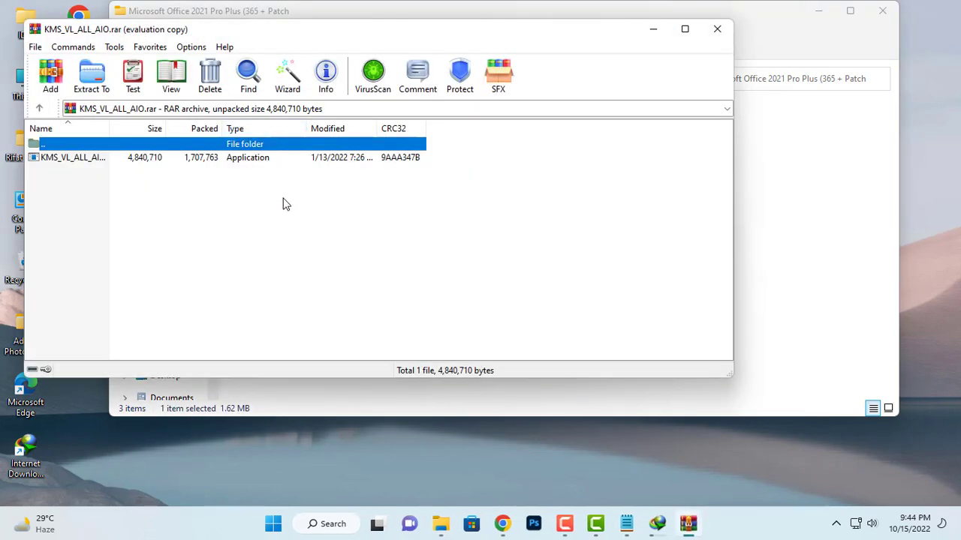
pyautogui.click(40, 158)
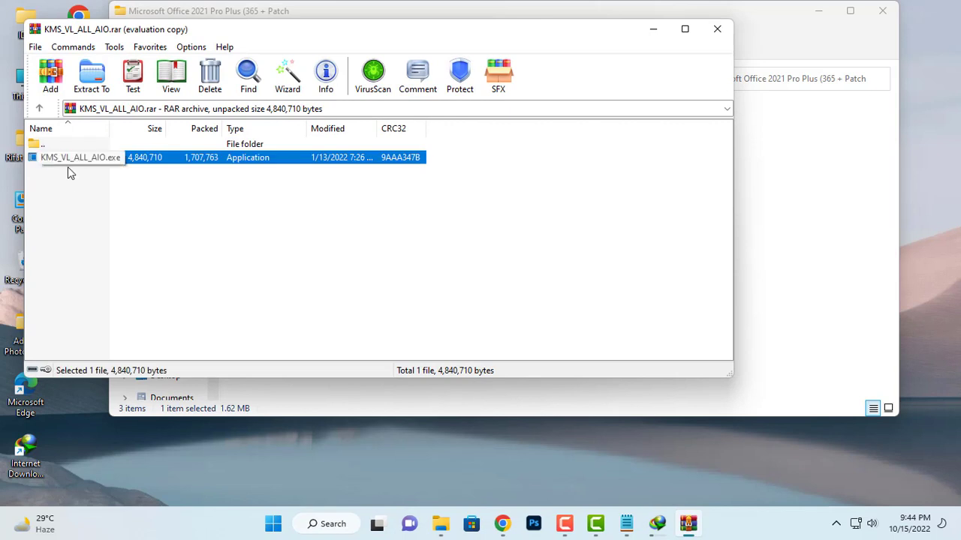
pyautogui.click(69, 169)
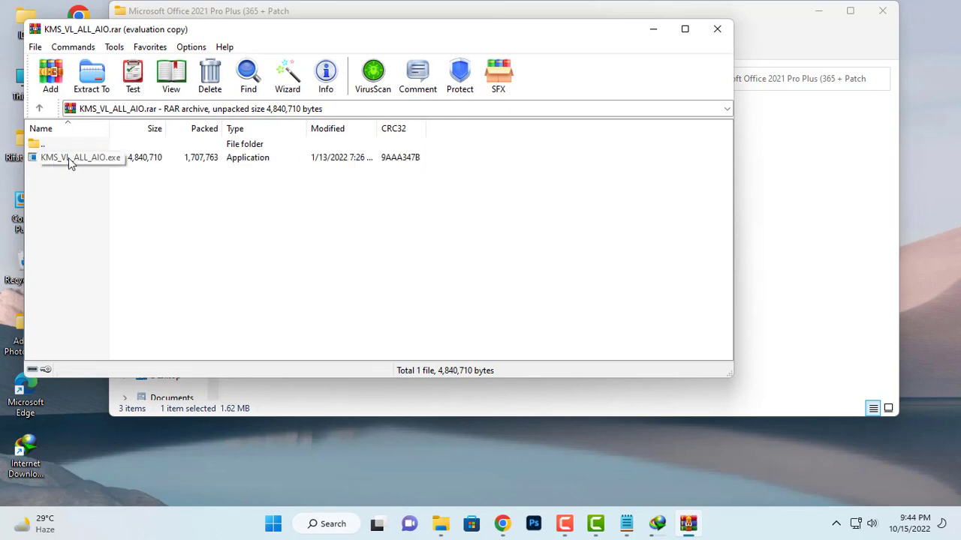
pyautogui.doubleClick(68, 159)
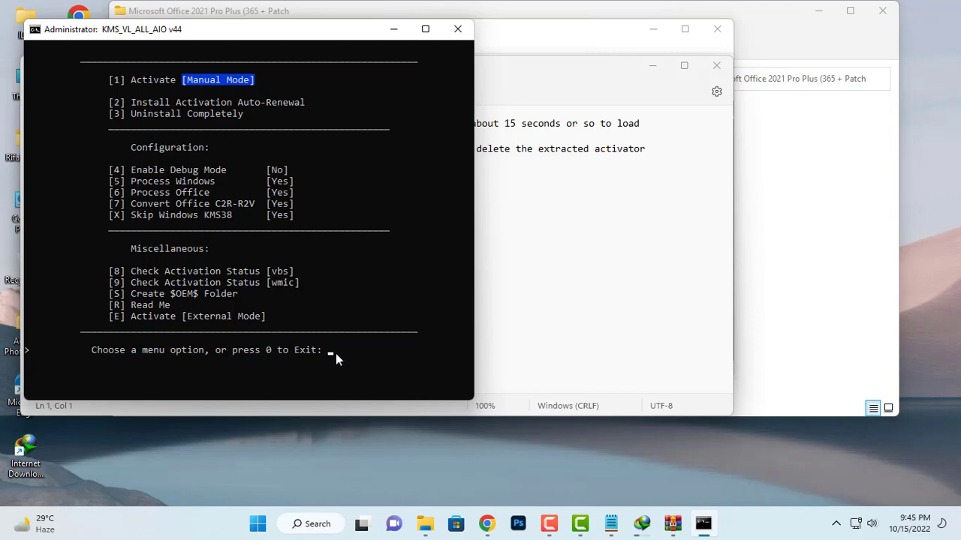
pyautogui.press('1')
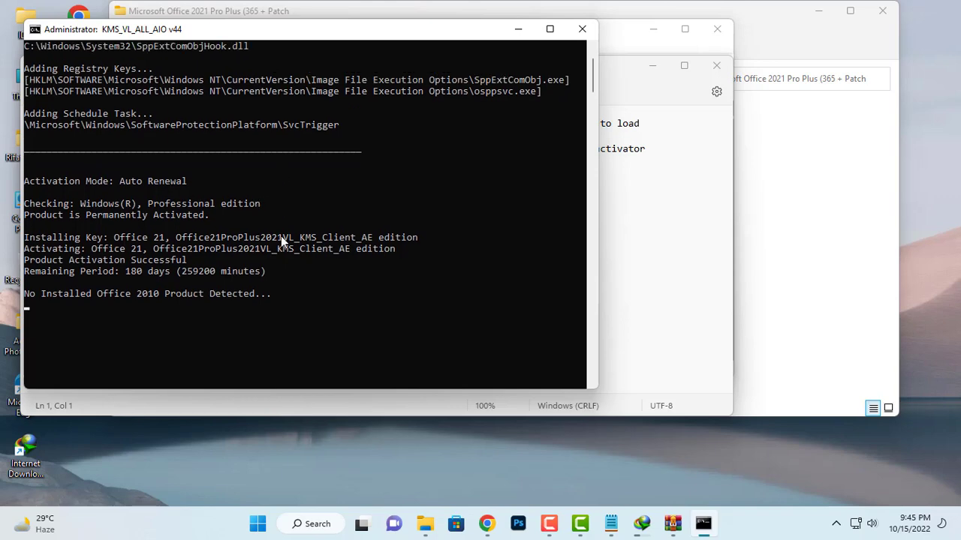
# Review the activation script's output for the Office 21 result and the antivirus exclusion note
pyautogui.scroll(-7, 235, 218)
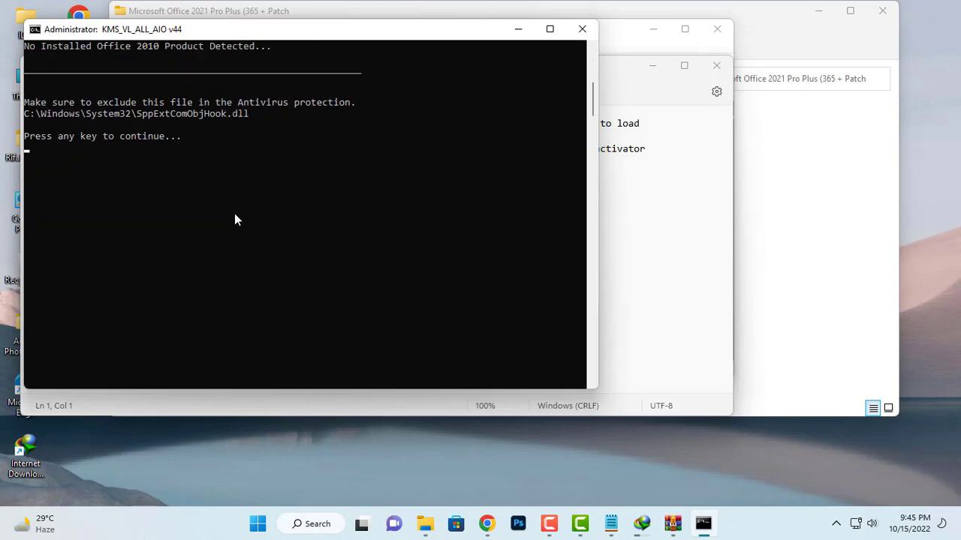
pyautogui.scroll(9, 234, 214)
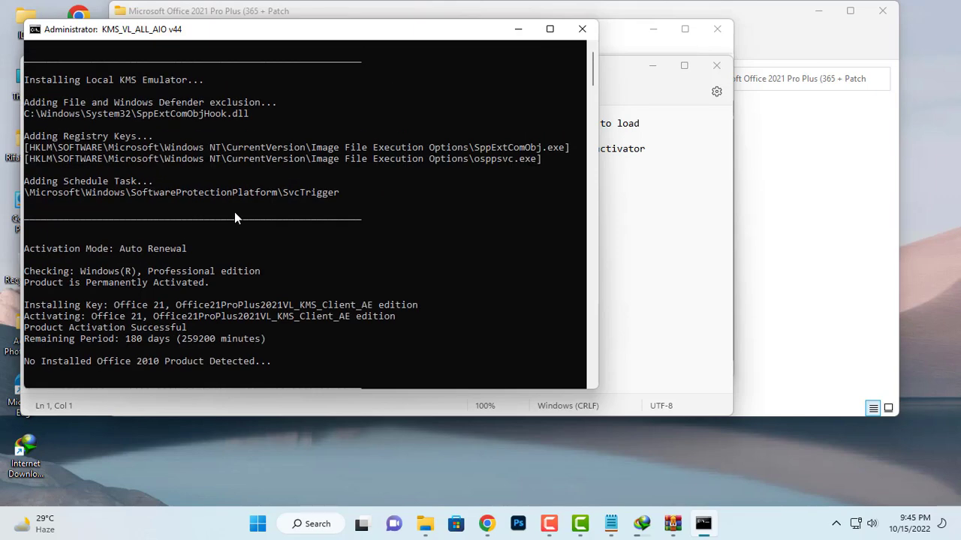
pyautogui.scroll(-11, 234, 217)
pyautogui.scroll(2, 253, 218)
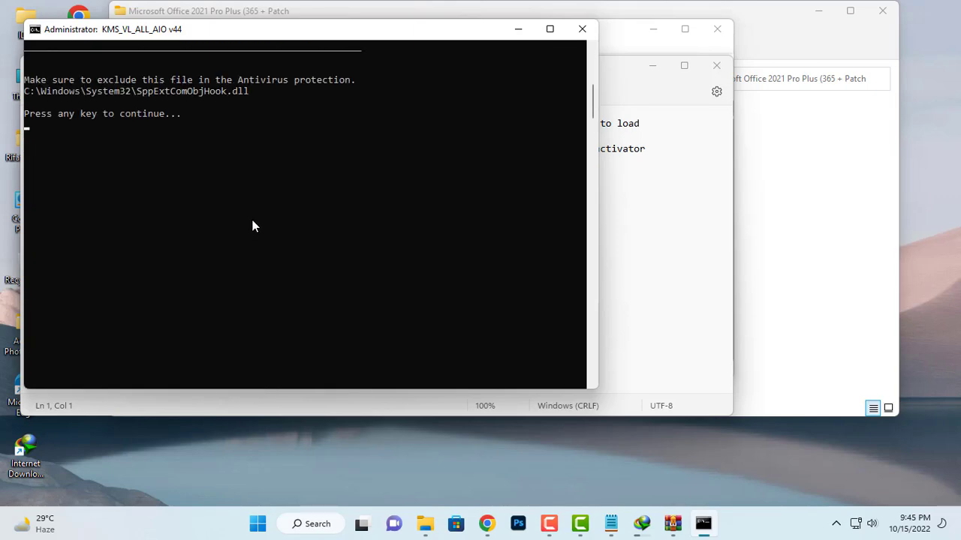
pyautogui.scroll(4, 255, 218)
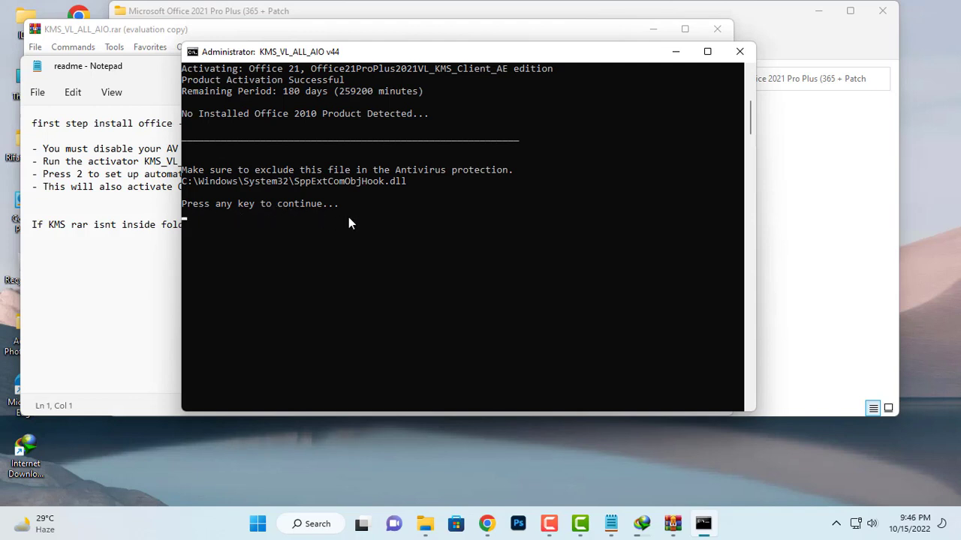
# Exit the KMS_VL_ALL_AIO script and close the readme, the KMS archive and the Office 2021 folder window
pyautogui.press('Return')
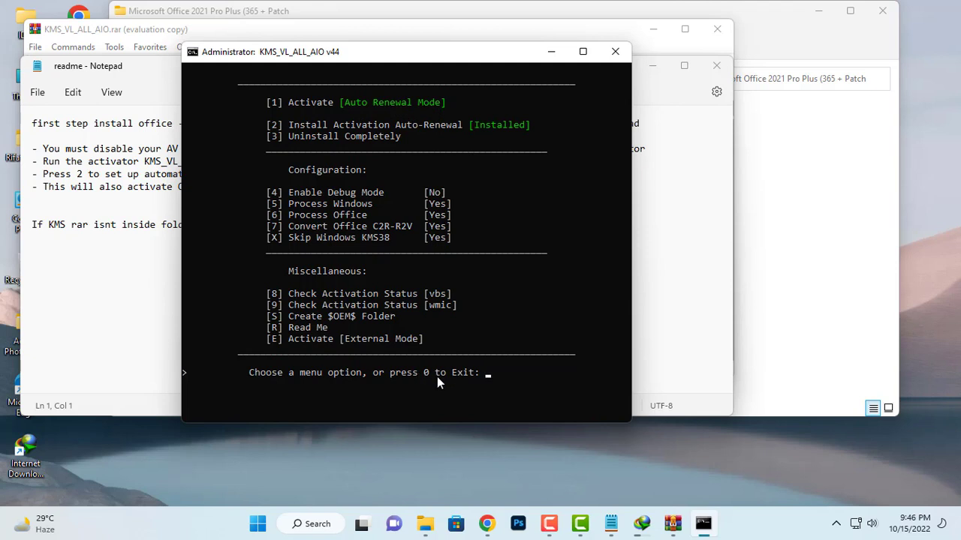
pyautogui.press('0')
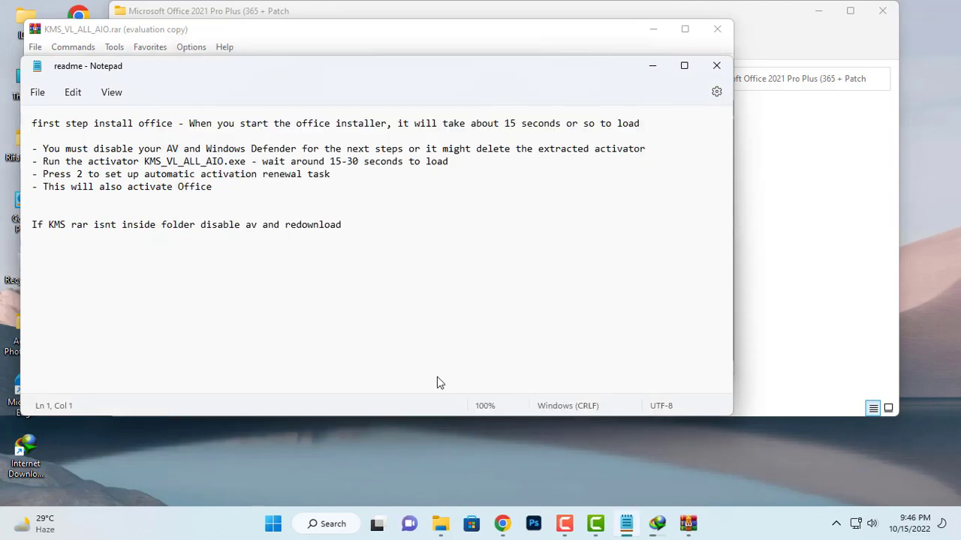
pyautogui.click(717, 64)
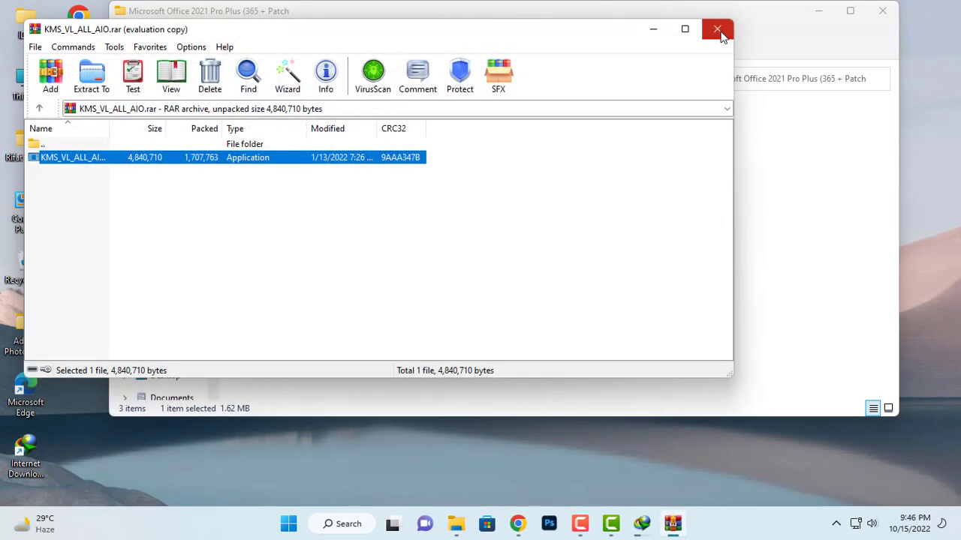
pyautogui.click(717, 30)
pyautogui.click(882, 10)
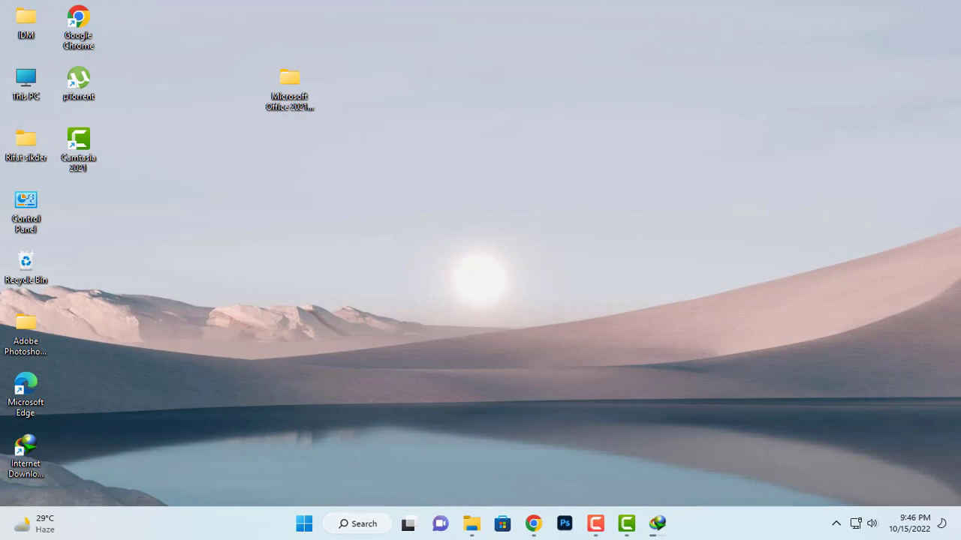
# Search Windows for "word", launch the Word app and dismiss the search results
pyautogui.click(368, 525)
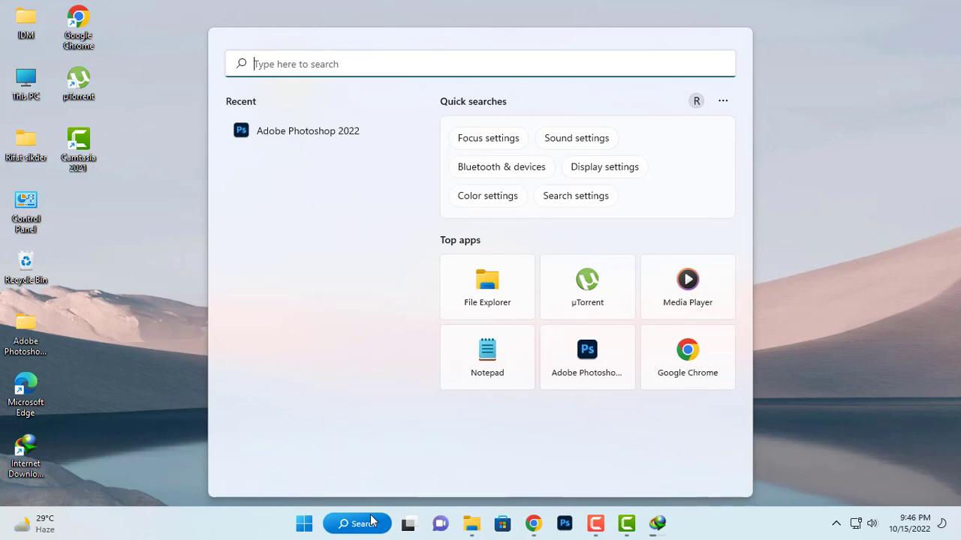
pyautogui.write('word')
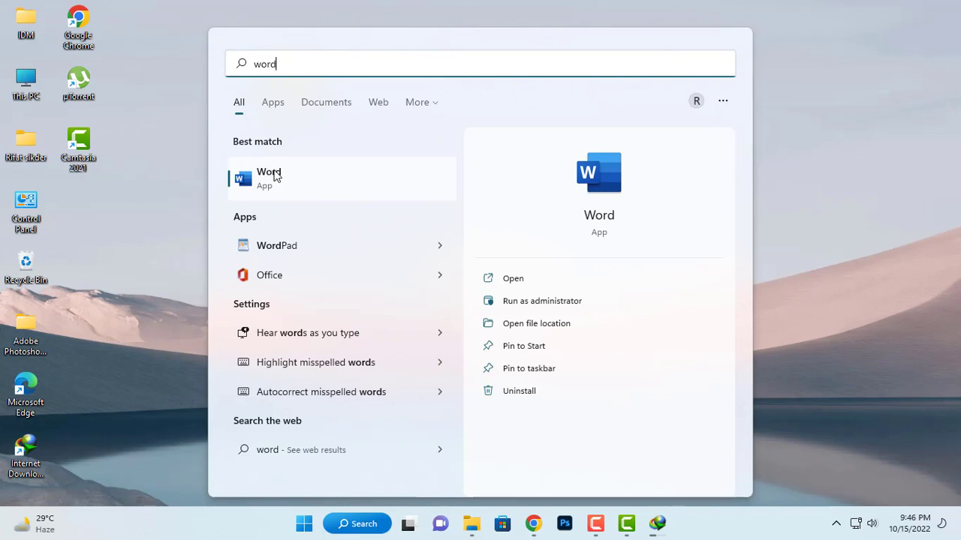
pyautogui.click(269, 177)
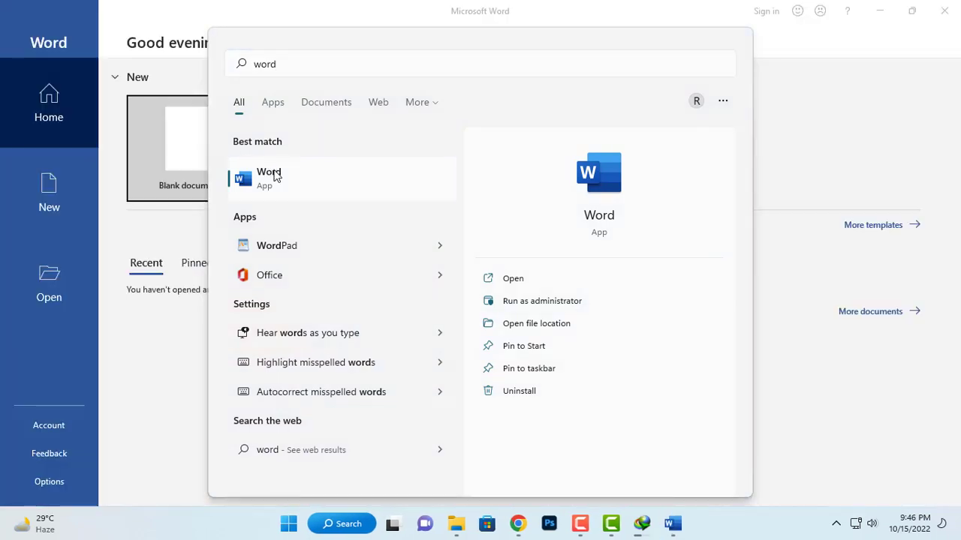
pyautogui.click(809, 142)
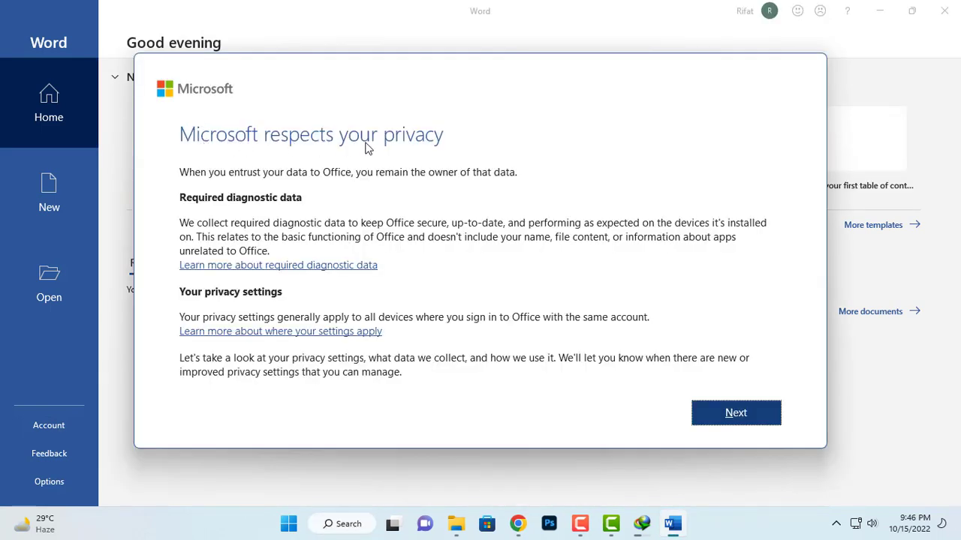
# Get through Word's first-run privacy dialogs, declining to send optional data to Microsoft and acknowledging the applied settings
pyautogui.click(742, 419)
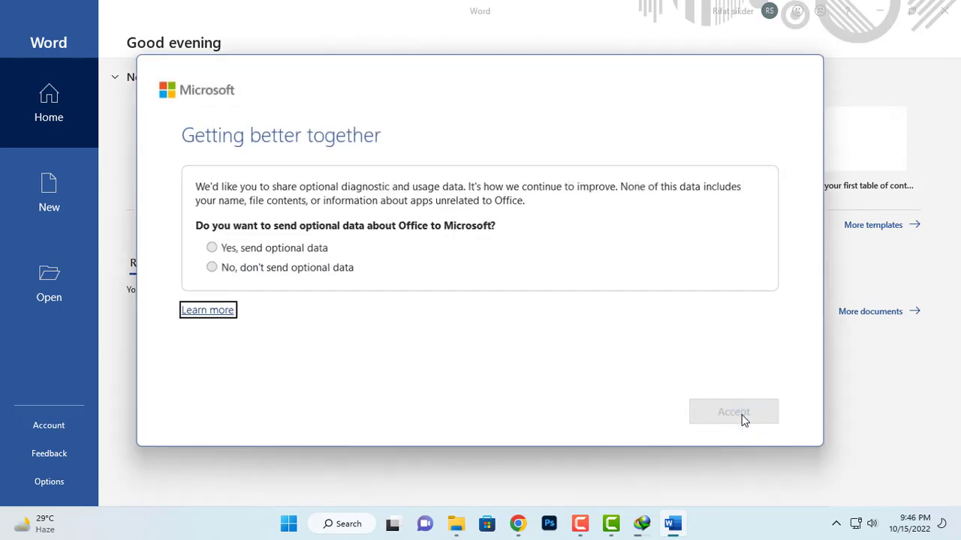
pyautogui.click(212, 268)
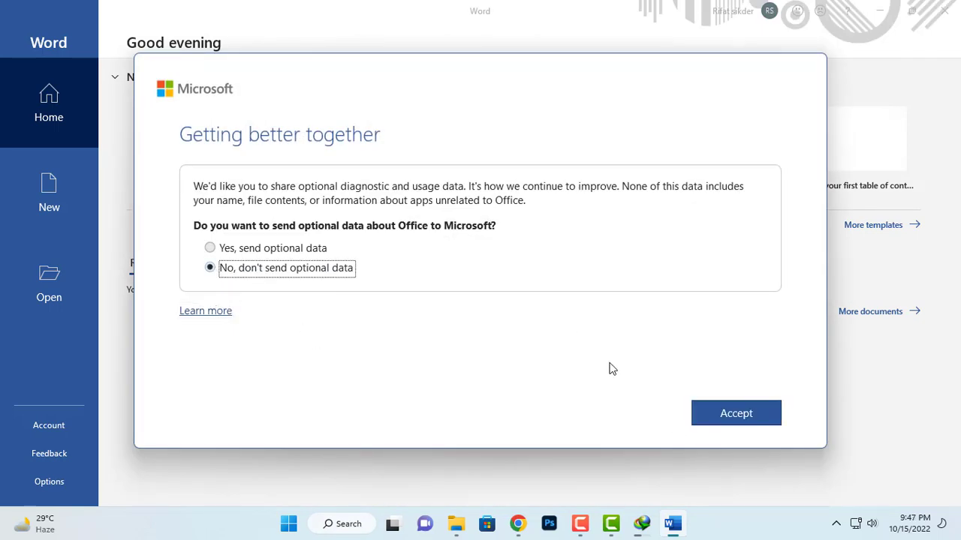
pyautogui.click(713, 412)
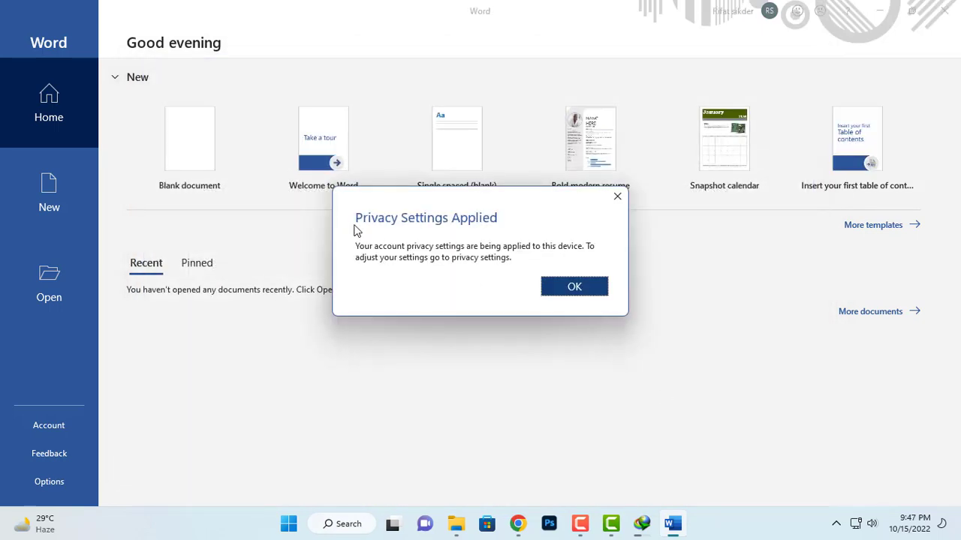
pyautogui.click(563, 289)
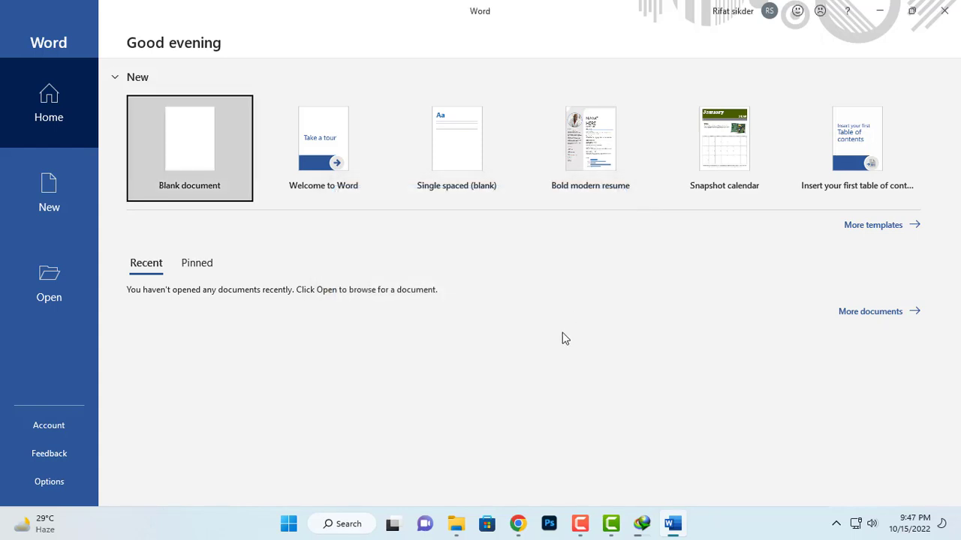
# Create a blank document and enter the test text "dffsdhgdfgfdgfd" in it
pyautogui.click(190, 147)
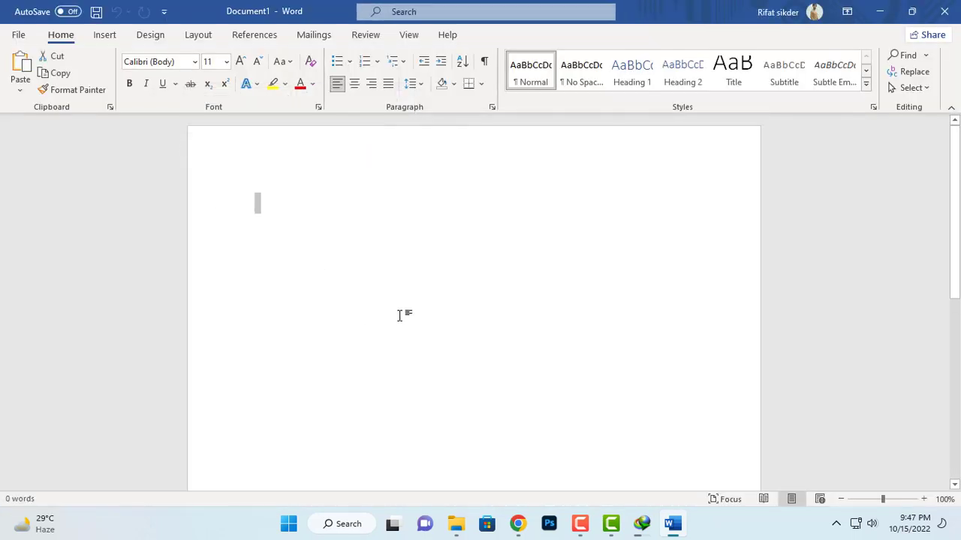
pyautogui.scroll(-5, 408, 311)
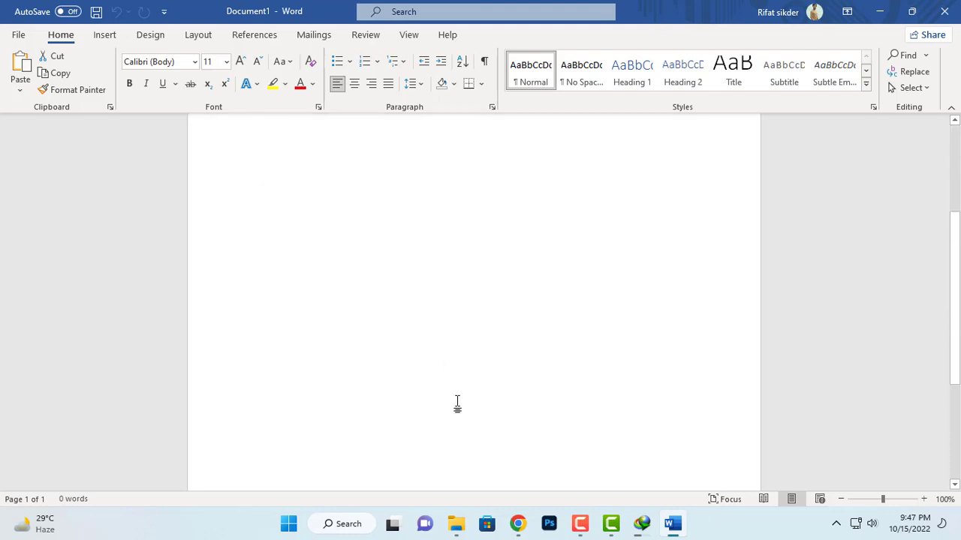
pyautogui.scroll(5, 457, 404)
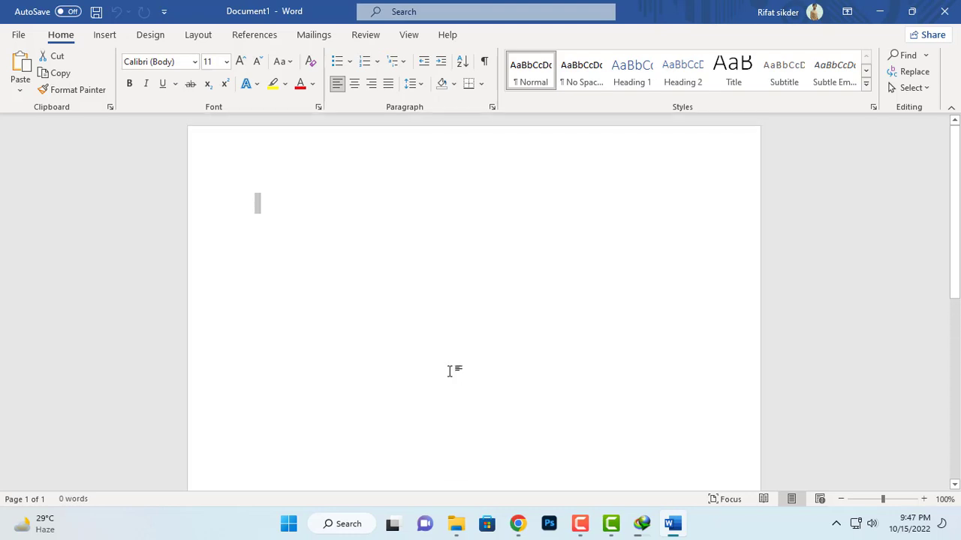
pyautogui.write('dffsdhg')
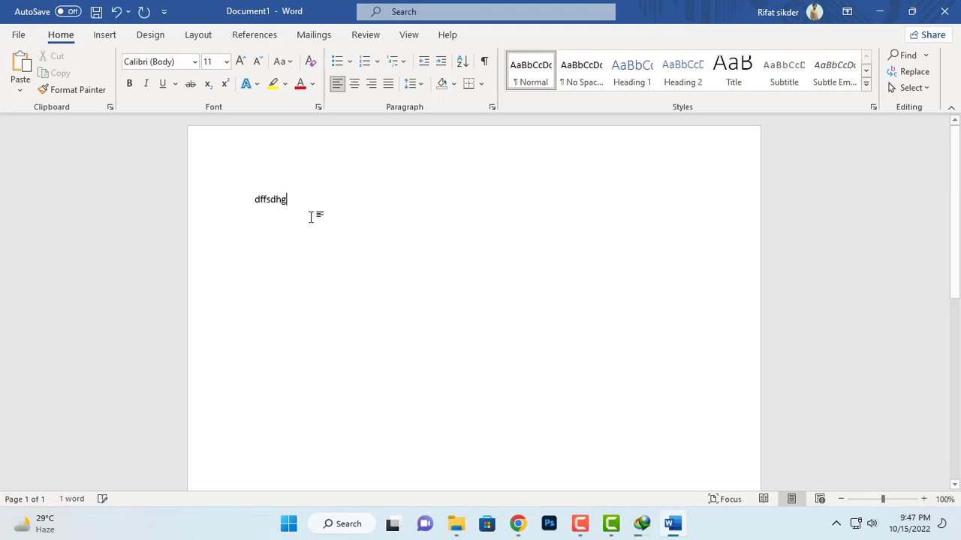
pyautogui.write('dfgfdgfd')
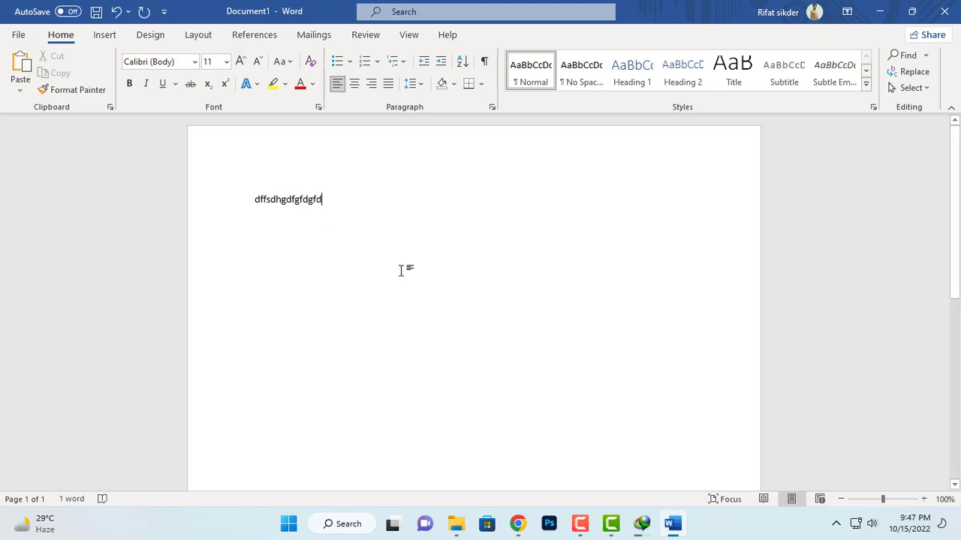